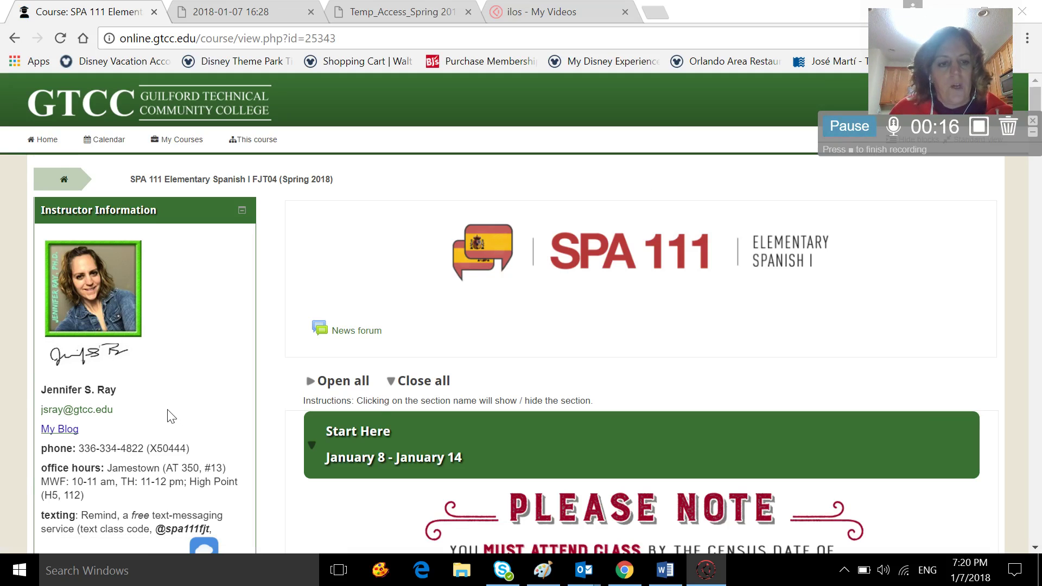
Browse the SPA 111 course page, follow the MyLanguageLabs link, then return to the course.
{"action": "scroll", "coordinate": [168, 410], "scroll_direction": "down", "scroll_amount": 7}
{"action": "scroll", "coordinate": [168, 409], "scroll_direction": "down", "scroll_amount": 17}
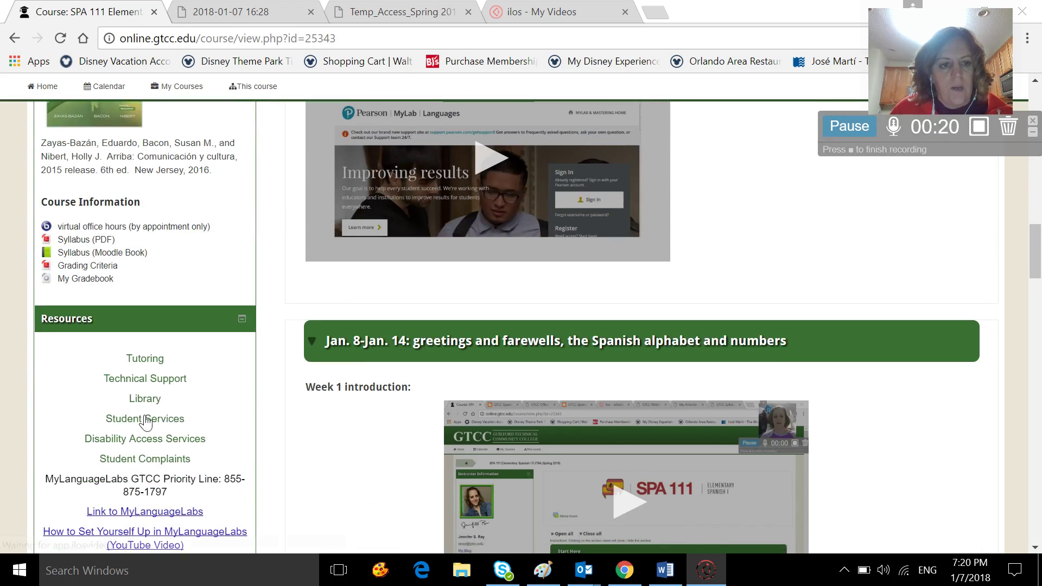
{"action": "scroll", "coordinate": [167, 415], "scroll_direction": "down", "scroll_amount": 3}
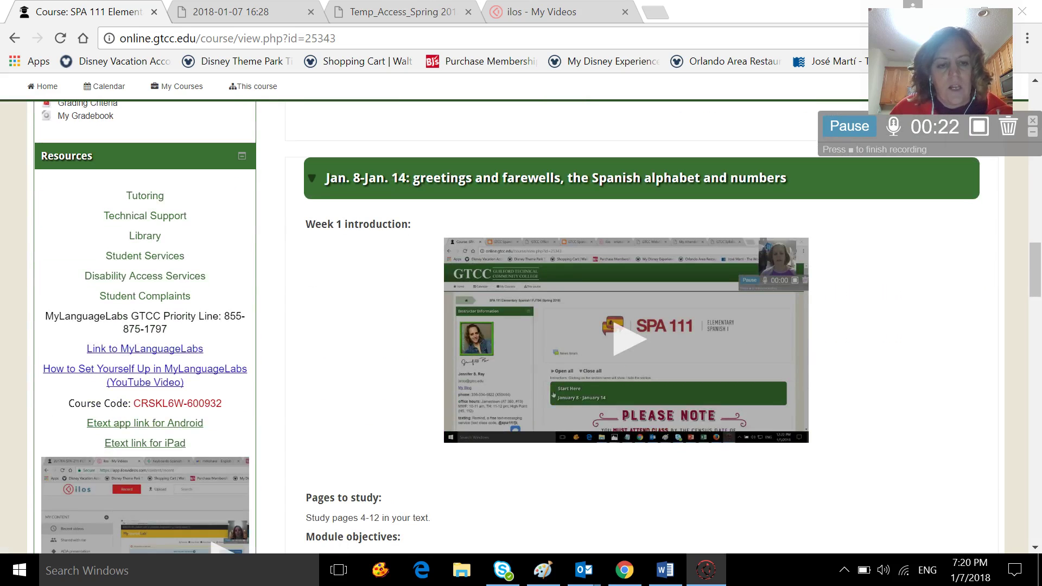
{"action": "scroll", "coordinate": [521, 326], "scroll_direction": "up", "scroll_amount": 20}
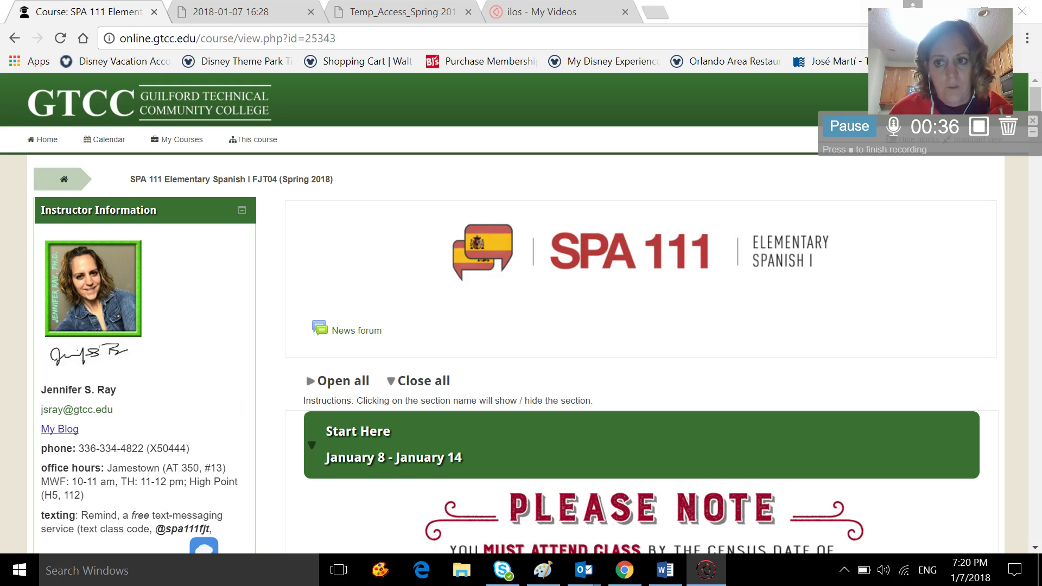
{"action": "scroll", "coordinate": [244, 384], "scroll_direction": "down", "scroll_amount": 10}
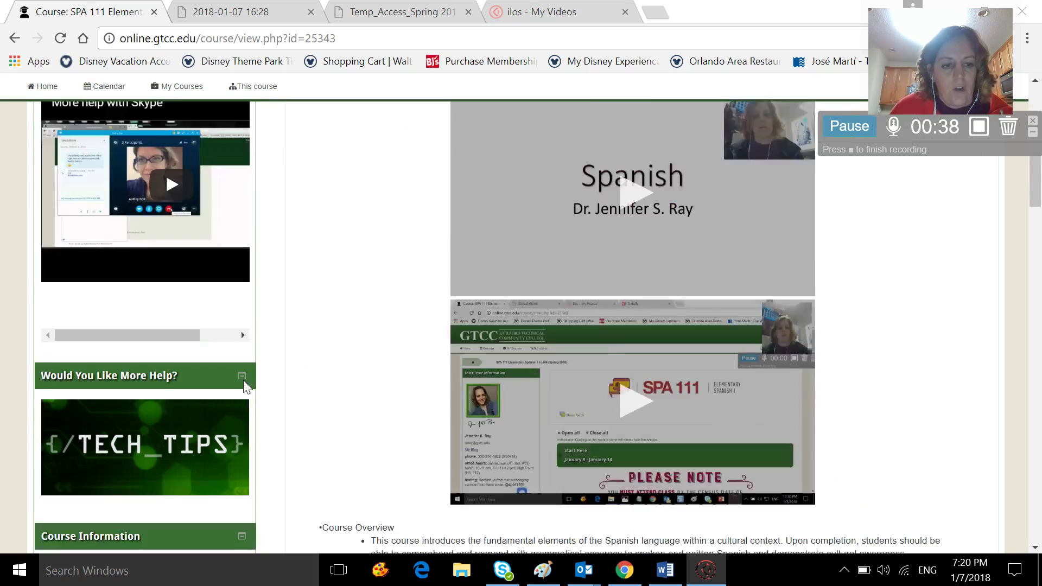
{"action": "scroll", "coordinate": [244, 382], "scroll_direction": "down", "scroll_amount": 5}
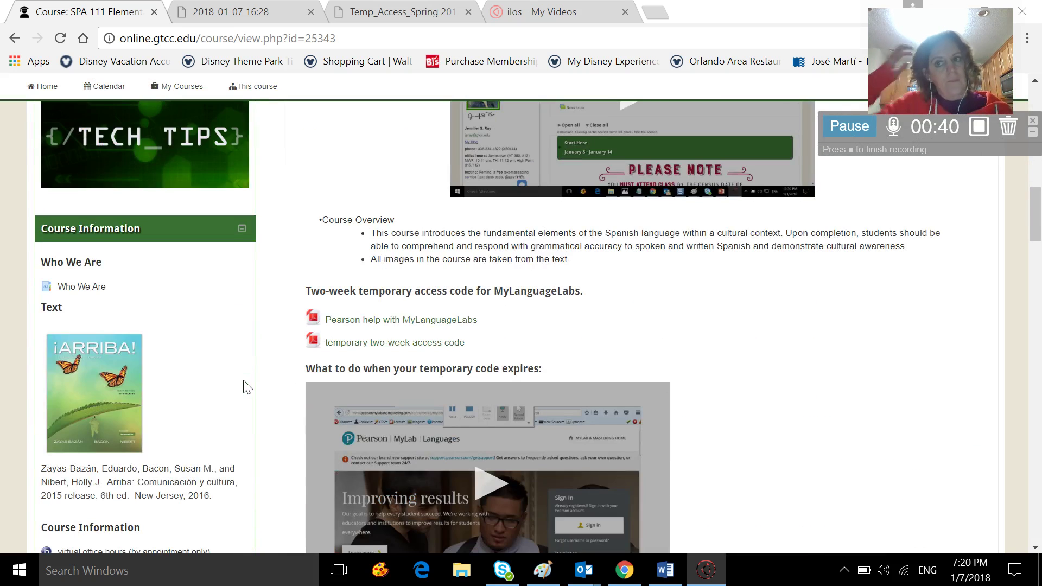
{"action": "scroll", "coordinate": [245, 387], "scroll_direction": "down", "scroll_amount": 6}
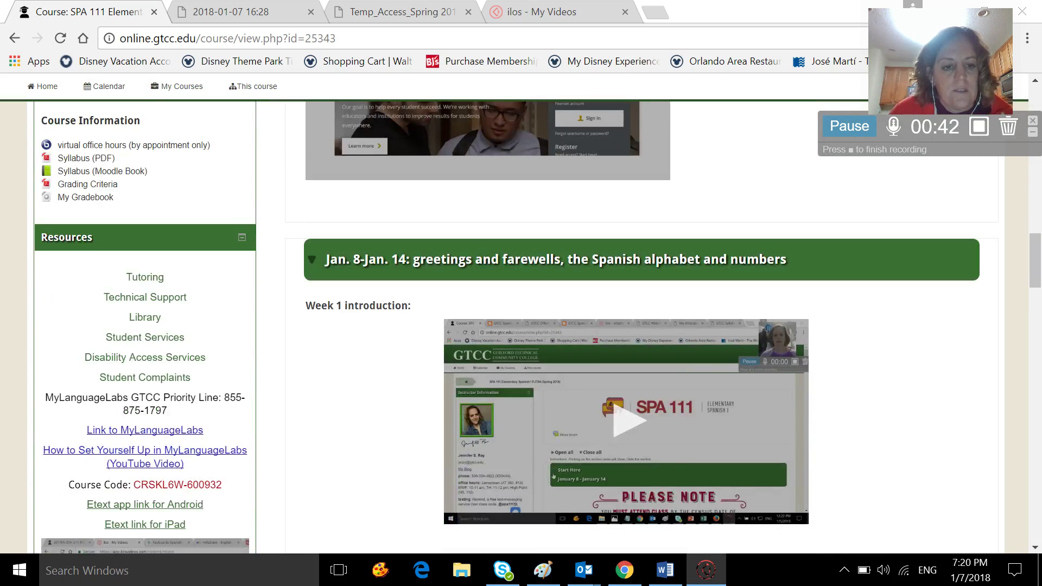
{"action": "scroll", "coordinate": [187, 430], "scroll_direction": "down", "scroll_amount": 20}
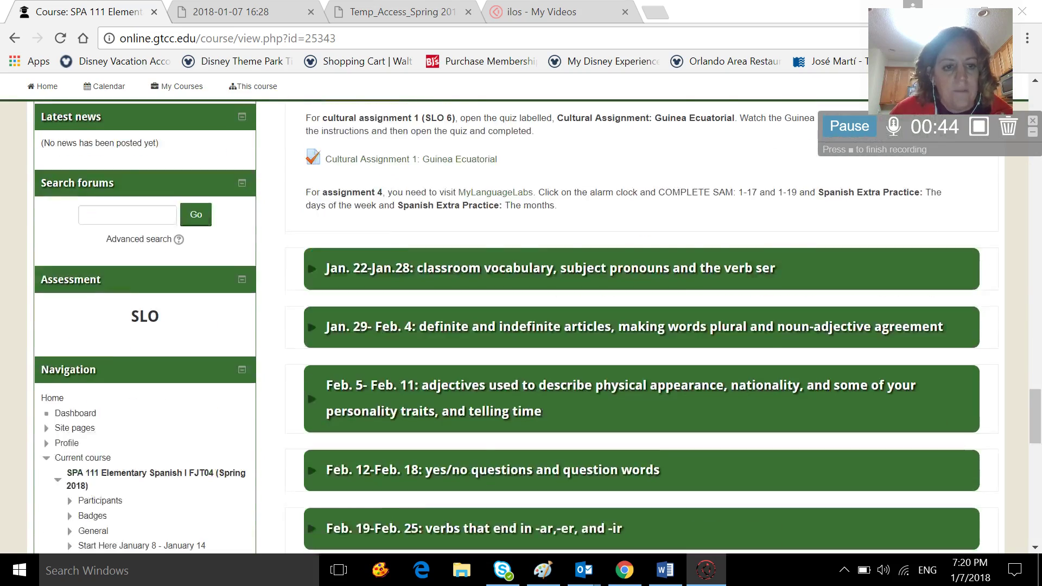
{"action": "scroll", "coordinate": [640, 326], "scroll_direction": "down", "scroll_amount": 15}
{"action": "scroll", "coordinate": [641, 326], "scroll_direction": "up", "scroll_amount": 18}
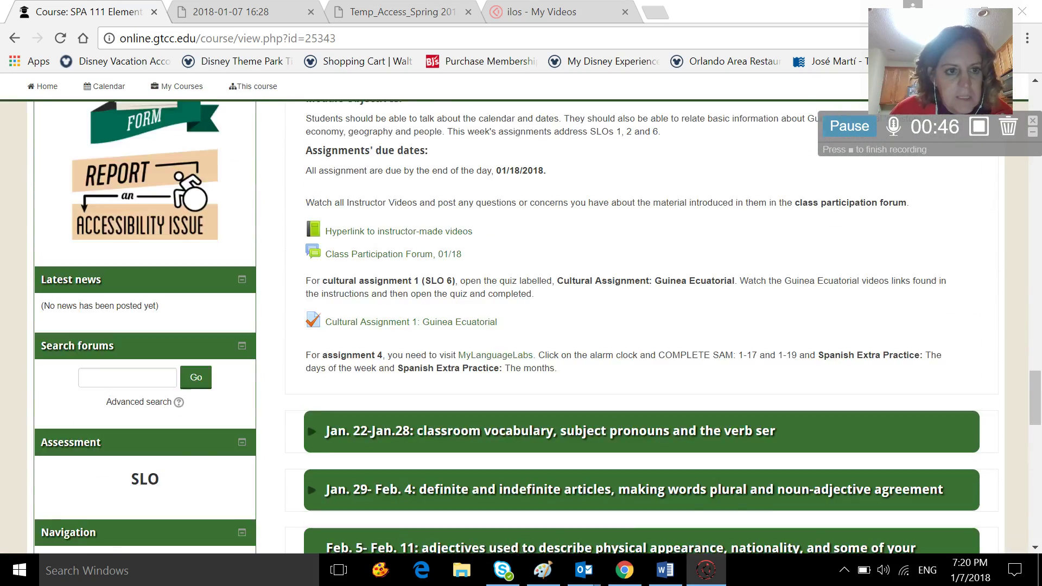
{"action": "scroll", "coordinate": [200, 391], "scroll_direction": "up", "scroll_amount": 13}
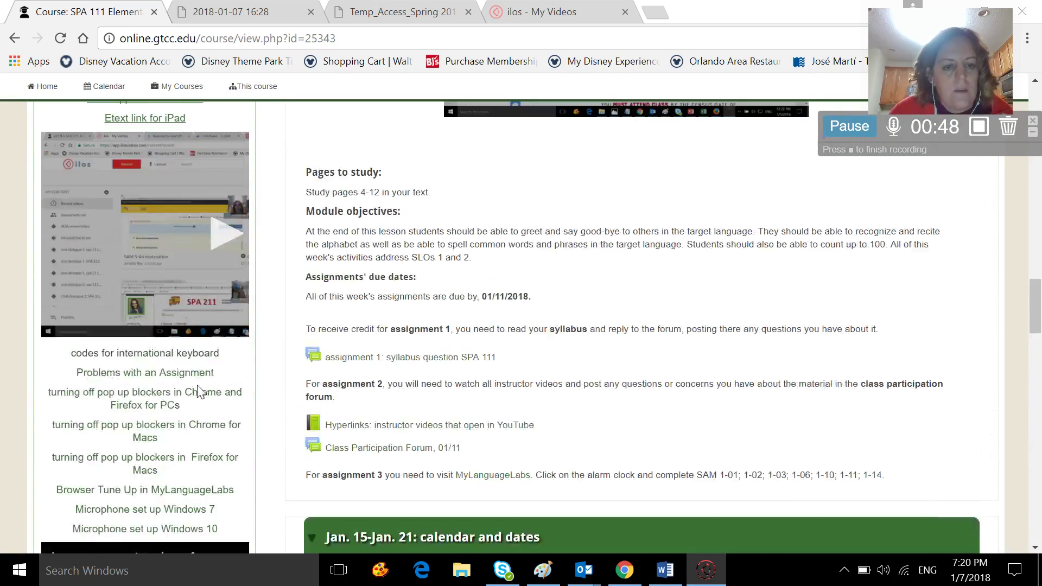
{"action": "scroll", "coordinate": [200, 391], "scroll_direction": "up", "scroll_amount": 10}
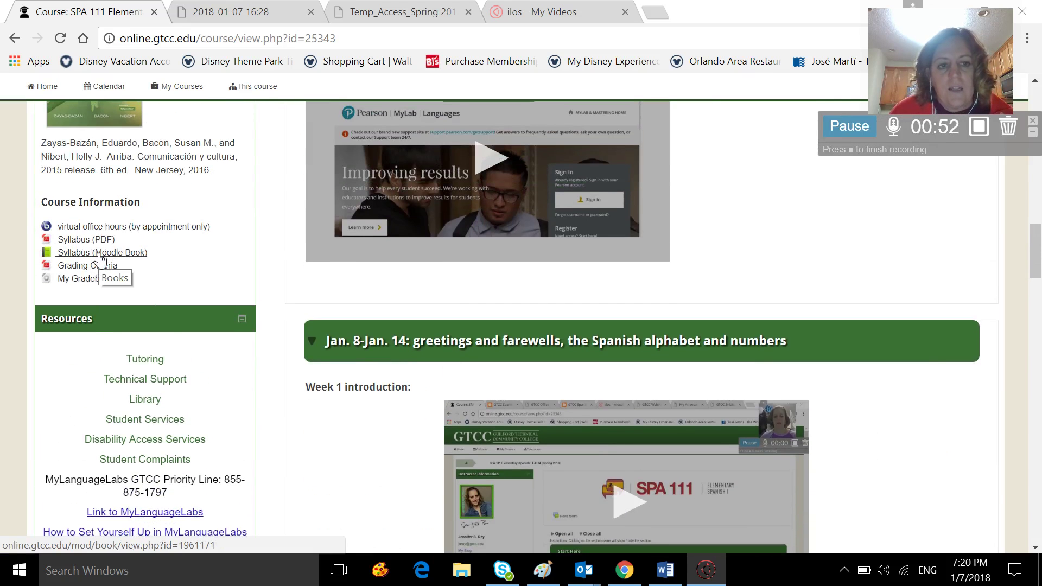
{"action": "scroll", "coordinate": [159, 340], "scroll_direction": "down", "scroll_amount": 6}
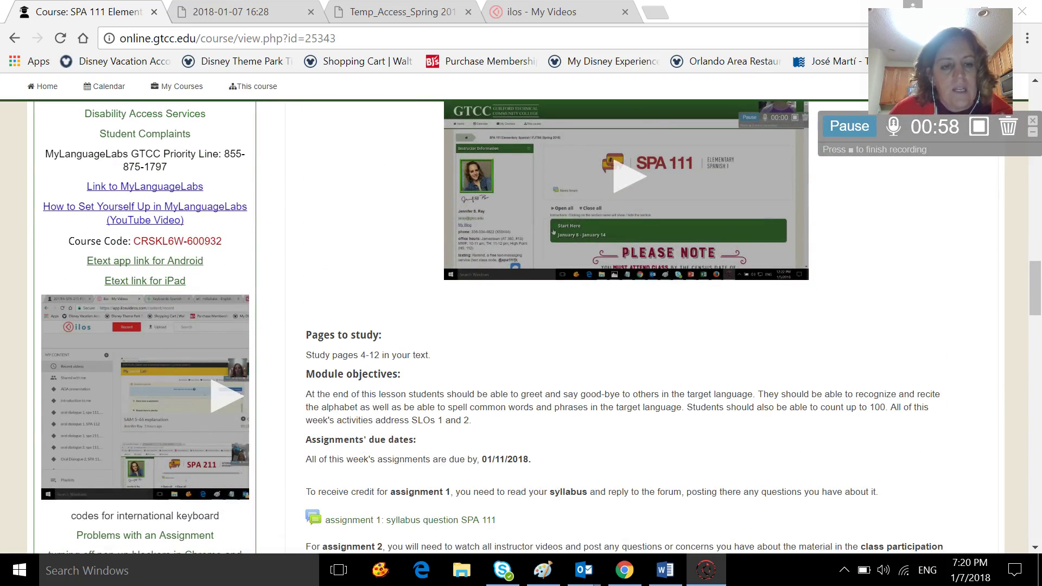
{"action": "scroll", "coordinate": [171, 280], "scroll_direction": "up", "scroll_amount": 6}
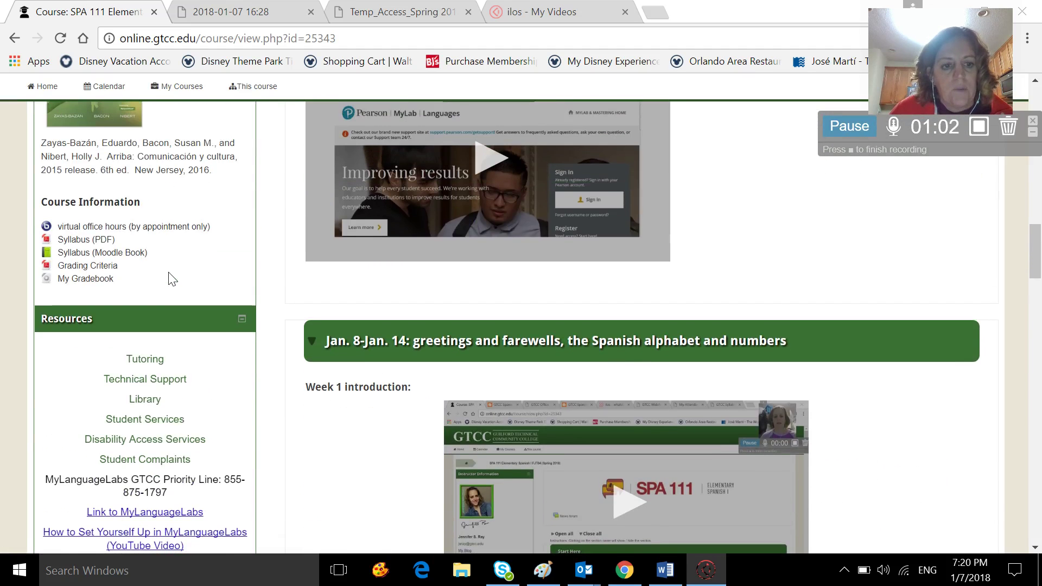
{"action": "scroll", "coordinate": [172, 280], "scroll_direction": "down", "scroll_amount": 2}
{"action": "scroll", "coordinate": [168, 272], "scroll_direction": "down", "scroll_amount": 3}
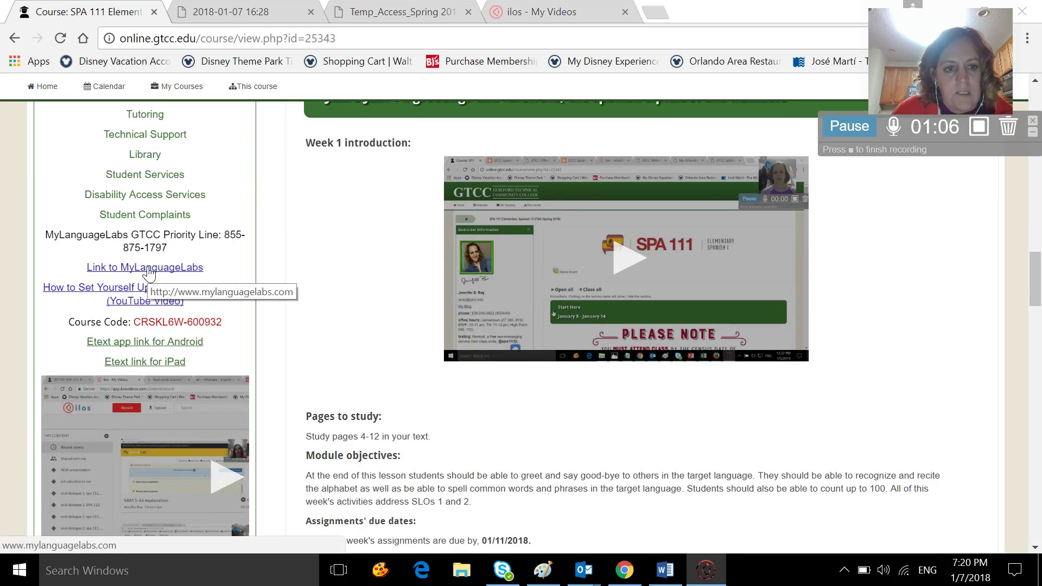
{"action": "left_click", "coordinate": [149, 272]}
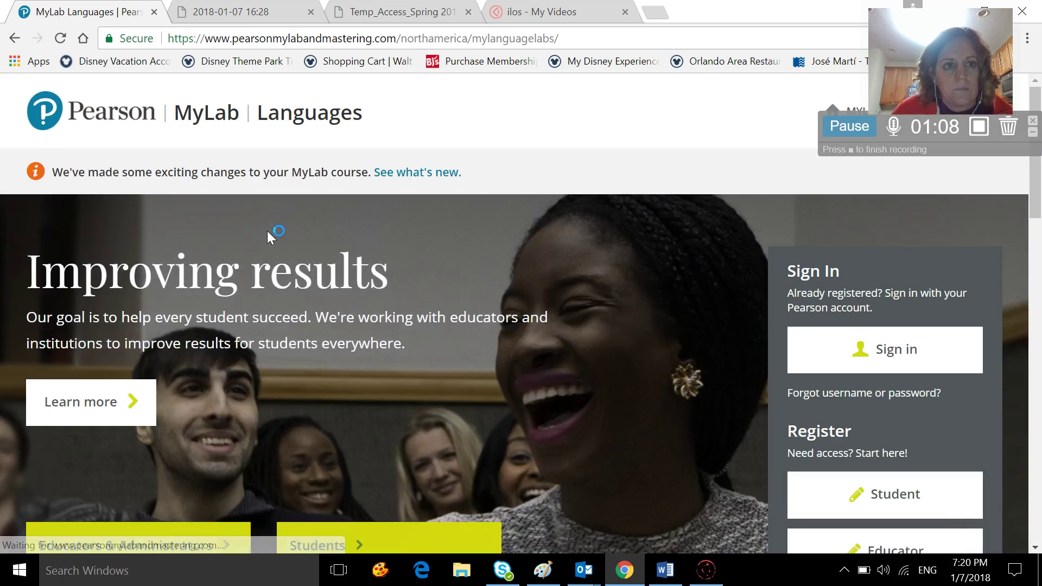
{"action": "left_click", "coordinate": [14, 39]}
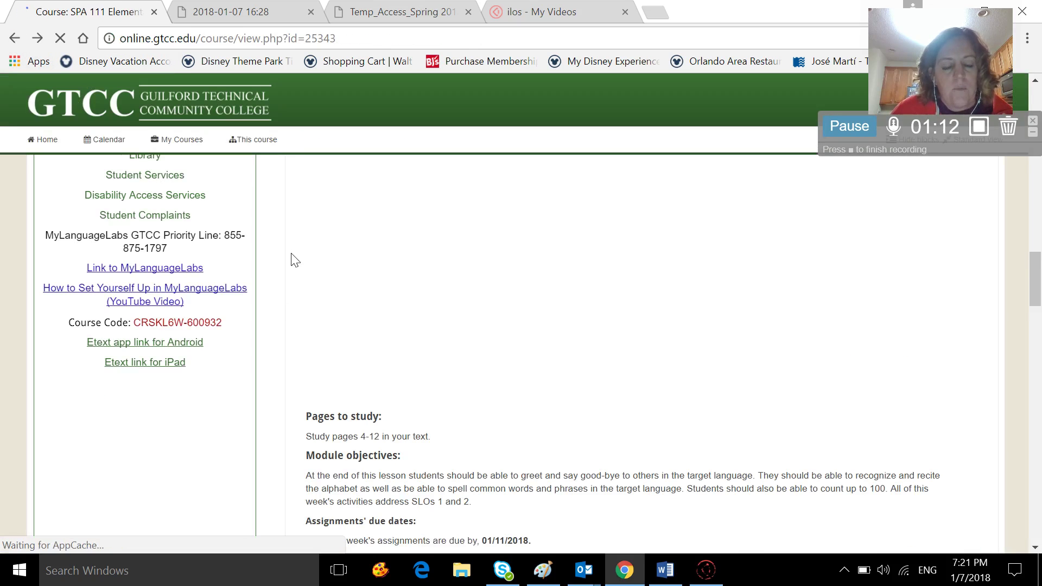
Load mylanguagelabs.com in the second browser tab.
{"action": "left_click", "coordinate": [241, 19]}
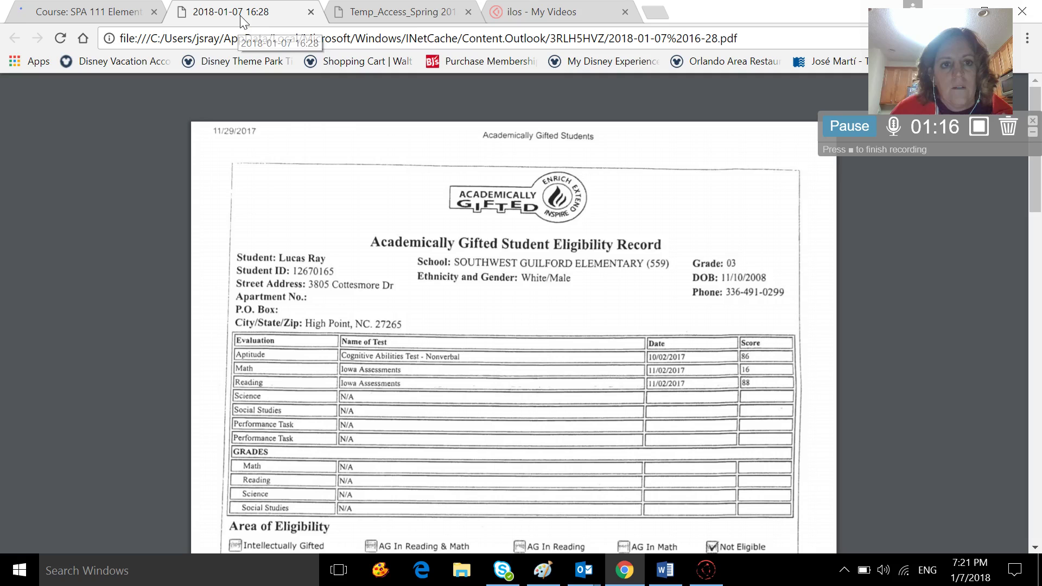
{"action": "left_click", "coordinate": [244, 42]}
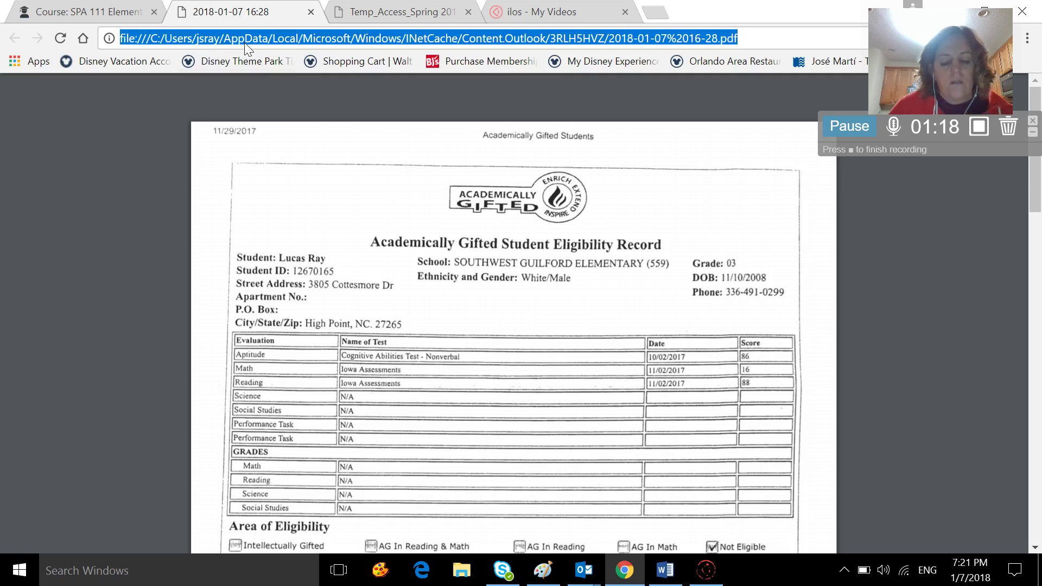
{"action": "type", "text": "my"}
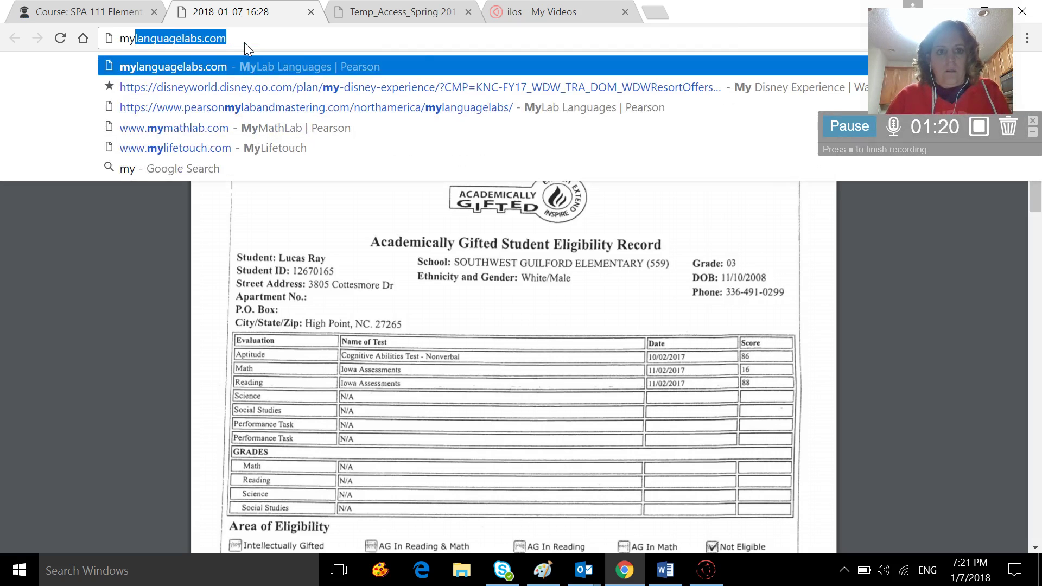
{"action": "key", "text": "Return"}
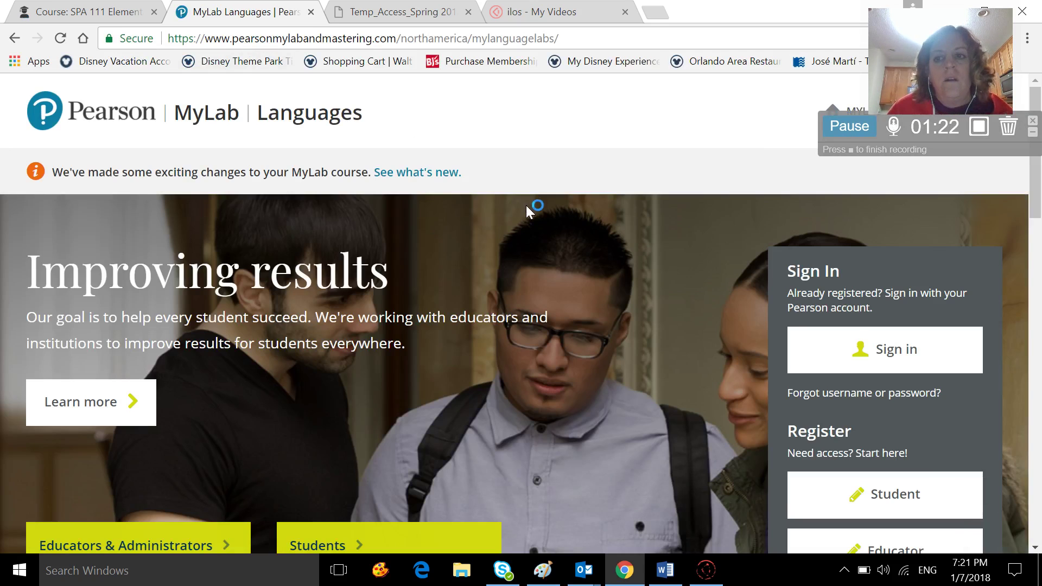
{"action": "scroll", "coordinate": [856, 341], "scroll_direction": "down", "scroll_amount": 1}
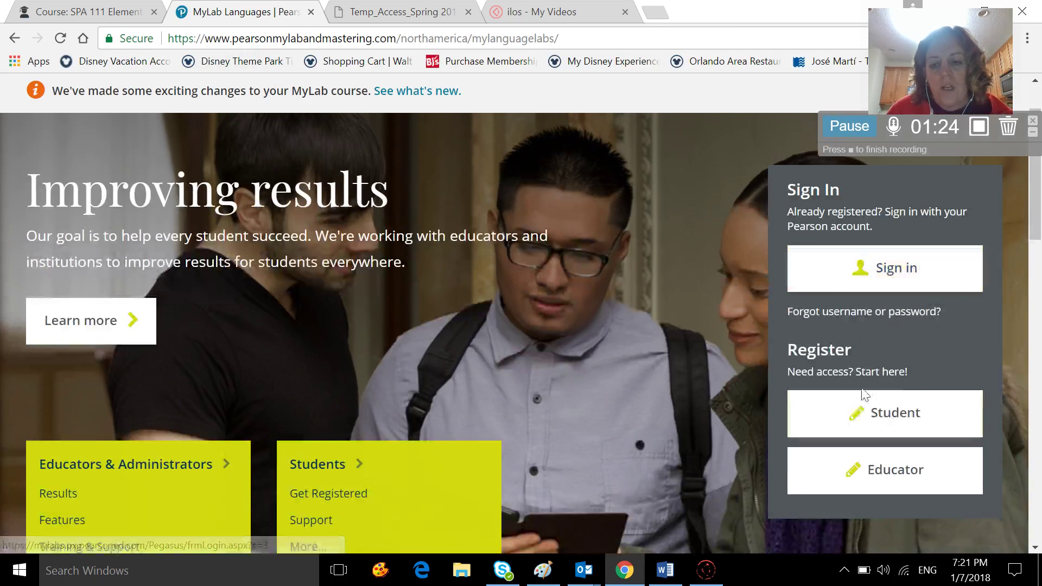
Open the Student registration page, check the SPA 111 course tab, then come back.
{"action": "left_click", "coordinate": [856, 414]}
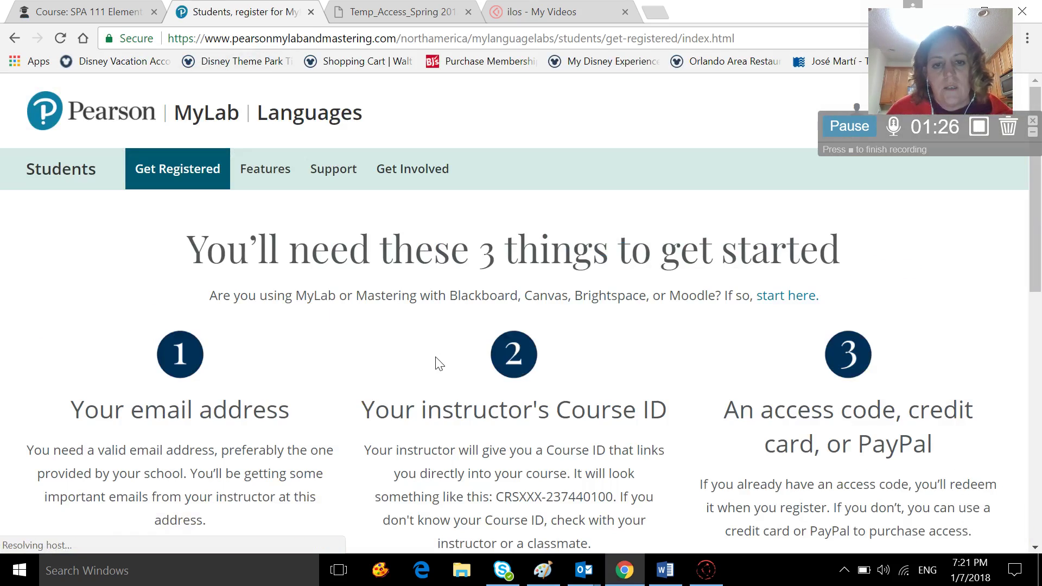
{"action": "scroll", "coordinate": [434, 363], "scroll_direction": "down", "scroll_amount": 3}
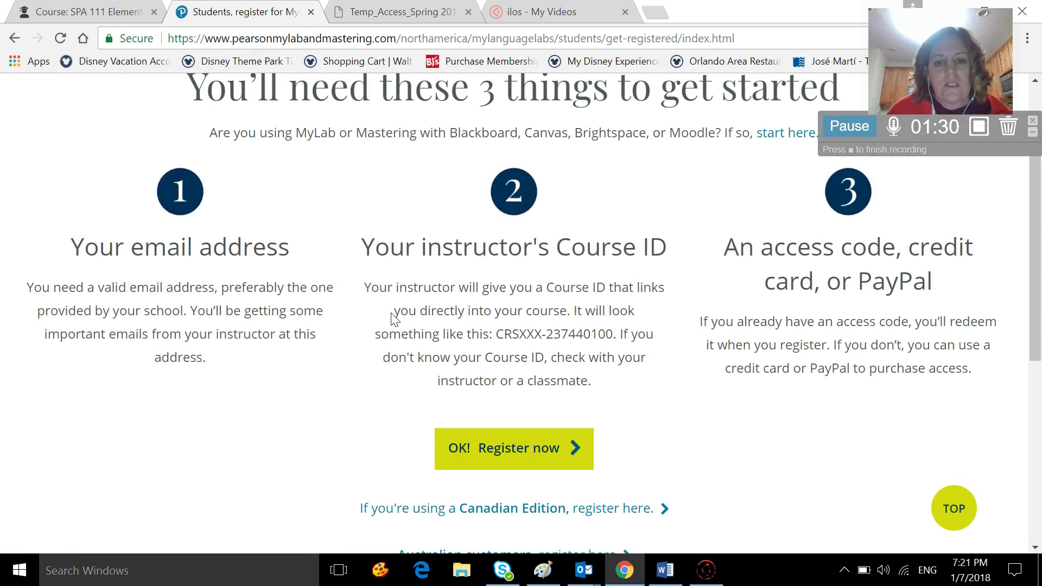
{"action": "left_click", "coordinate": [93, 9]}
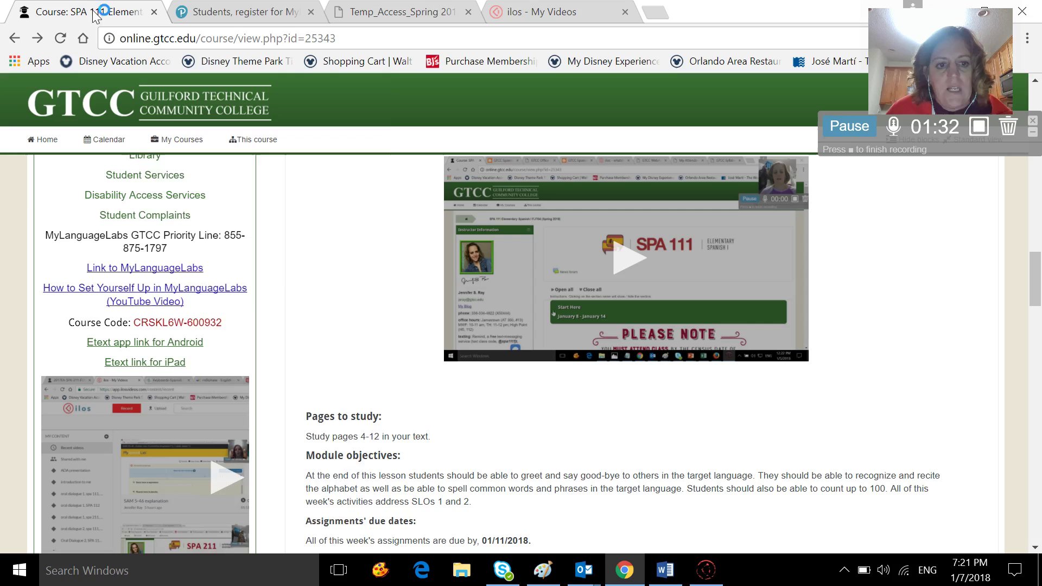
{"action": "left_click", "coordinate": [210, 12]}
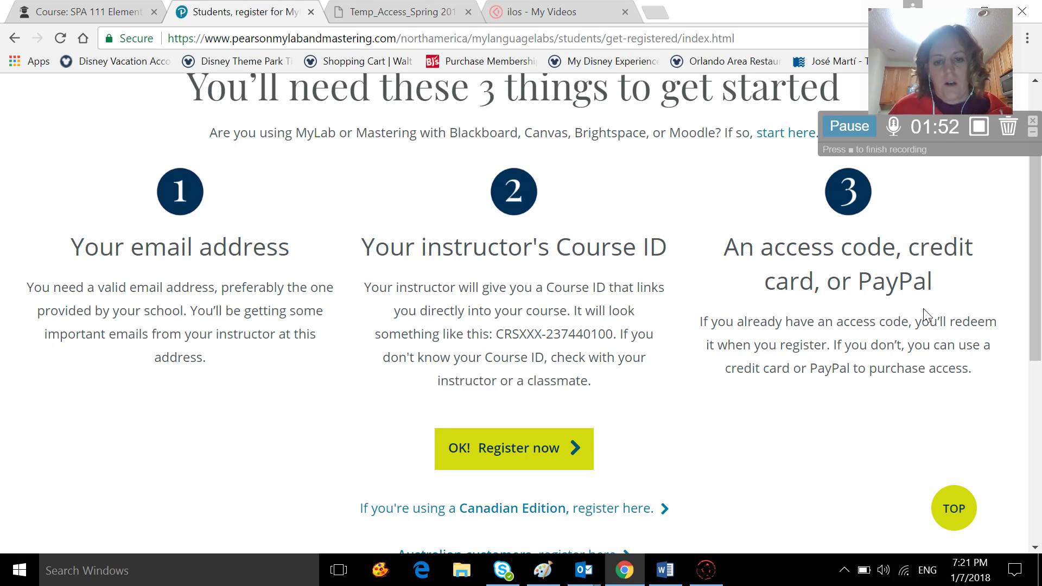
Start MyLanguageLabs registration using an access code.
{"action": "left_click", "coordinate": [548, 458]}
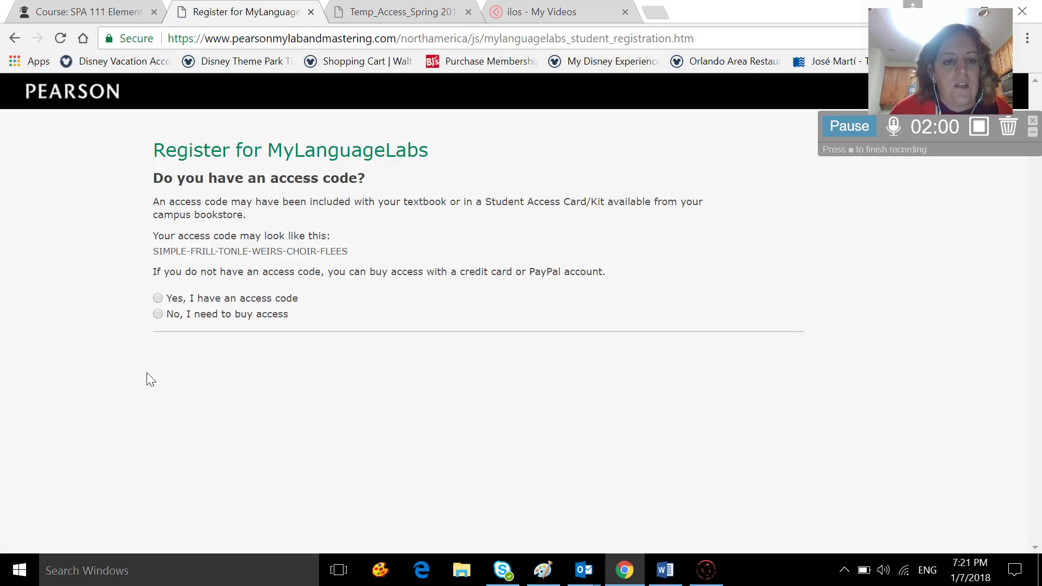
{"action": "left_click", "coordinate": [158, 298]}
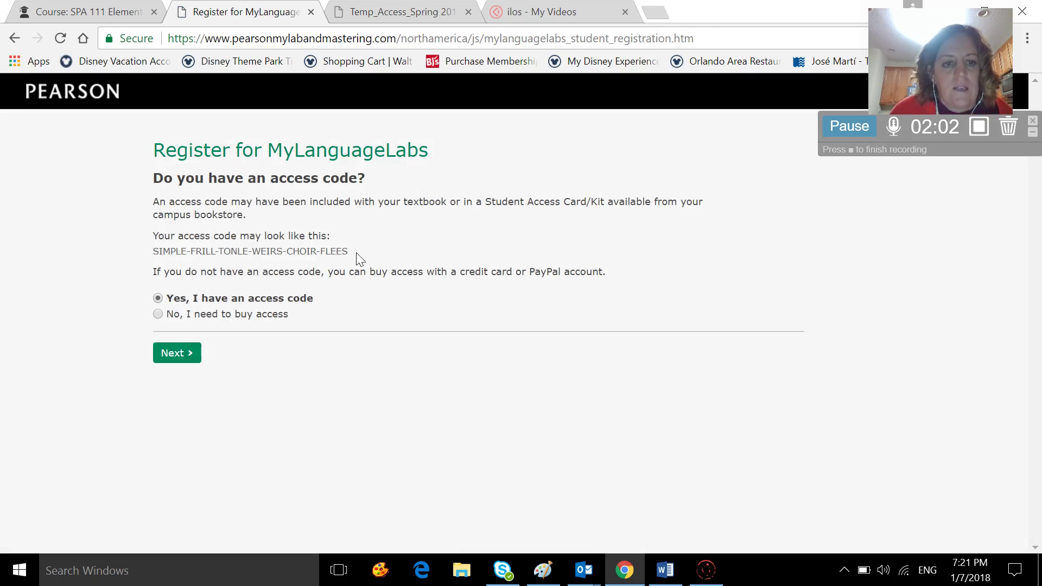
{"action": "left_click", "coordinate": [179, 354]}
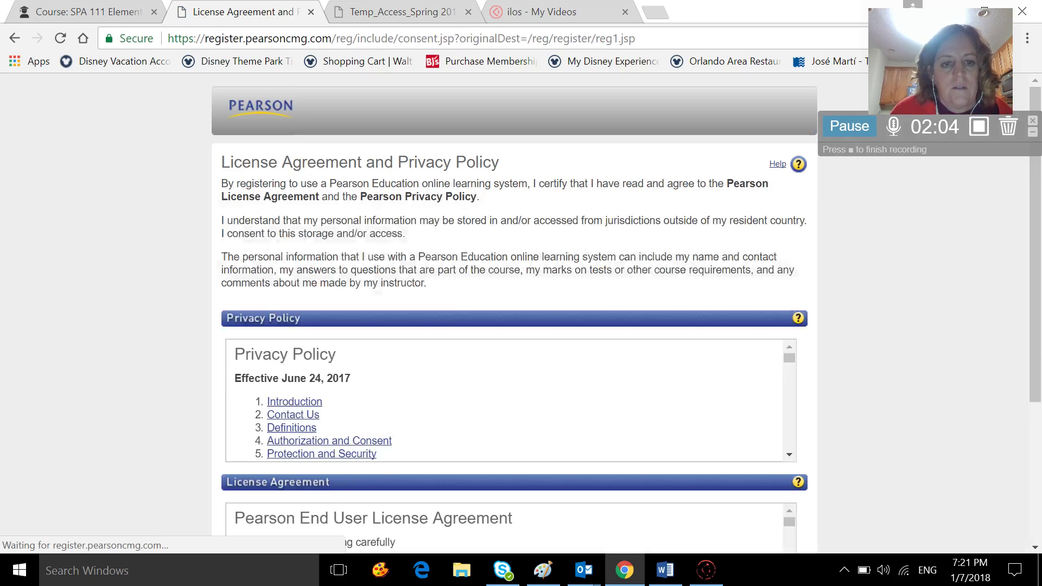
Accept the license agreement and privacy policy.
{"action": "scroll", "coordinate": [383, 390], "scroll_direction": "down", "scroll_amount": 6}
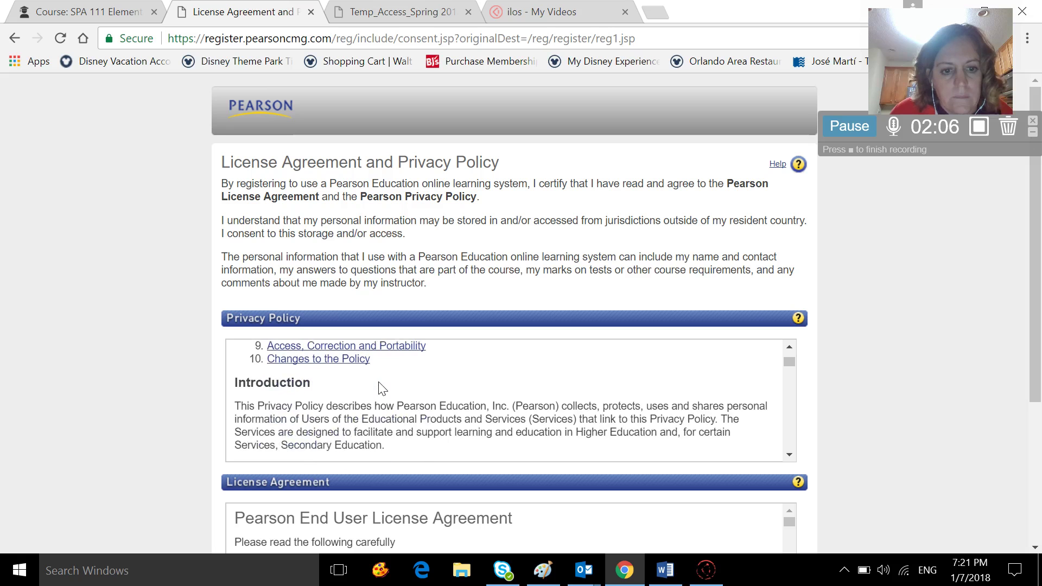
{"action": "scroll", "coordinate": [425, 380], "scroll_direction": "down", "scroll_amount": 12}
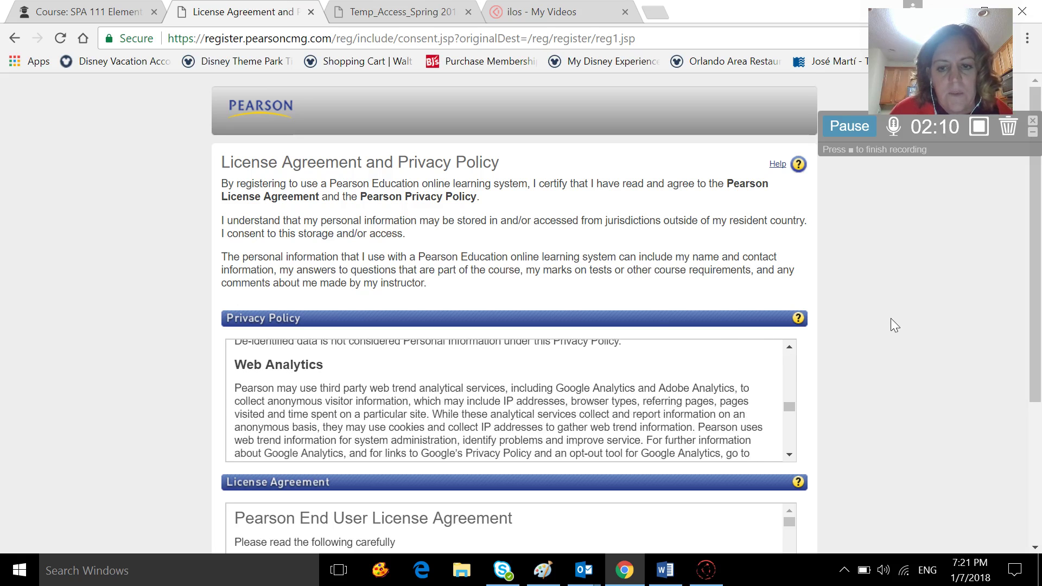
{"action": "scroll", "coordinate": [890, 318], "scroll_direction": "down", "scroll_amount": 4}
{"action": "scroll", "coordinate": [737, 288], "scroll_direction": "down", "scroll_amount": 3}
{"action": "left_click", "coordinate": [753, 451]}
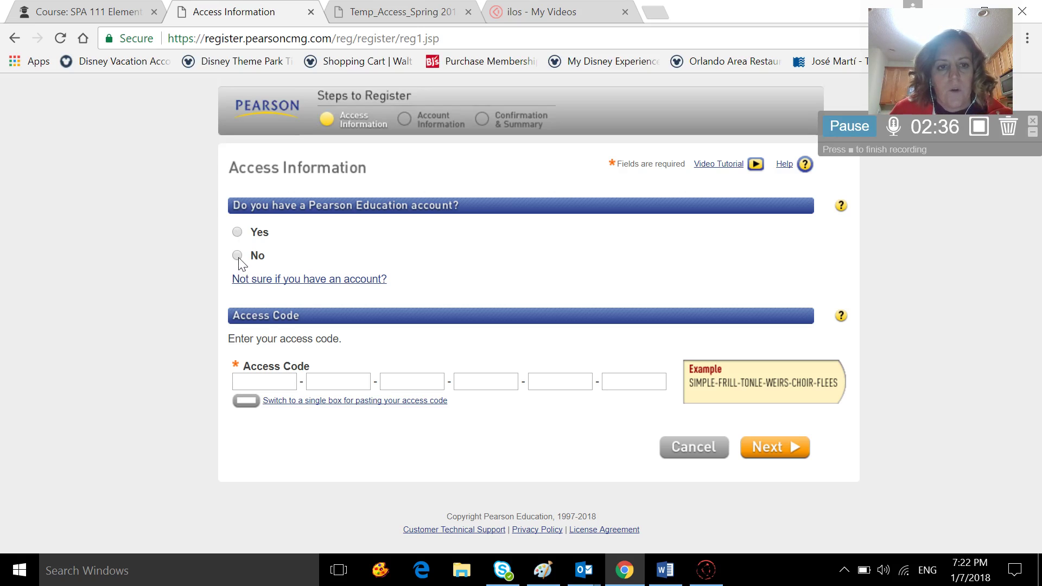
Indicate no existing Pearson account and enter a new login name.
{"action": "left_click", "coordinate": [238, 257]}
{"action": "left_click", "coordinate": [245, 299]}
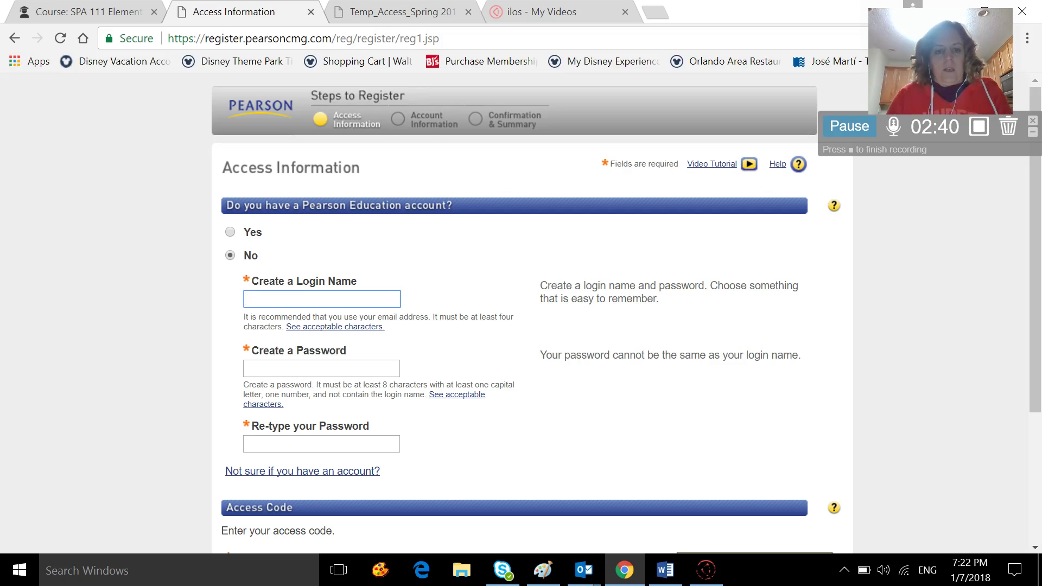
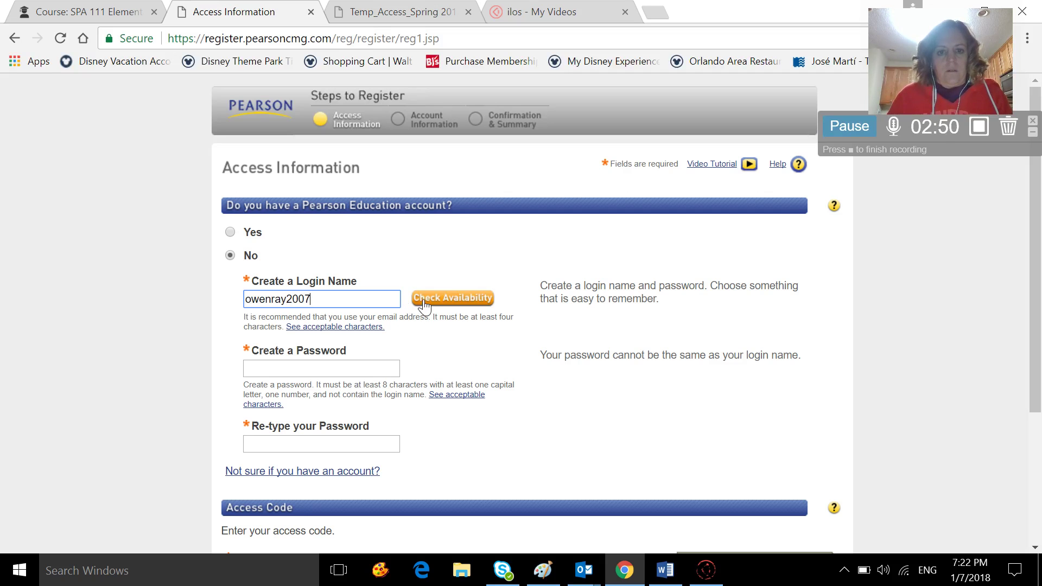
{"action": "key", "text": "Tab"}
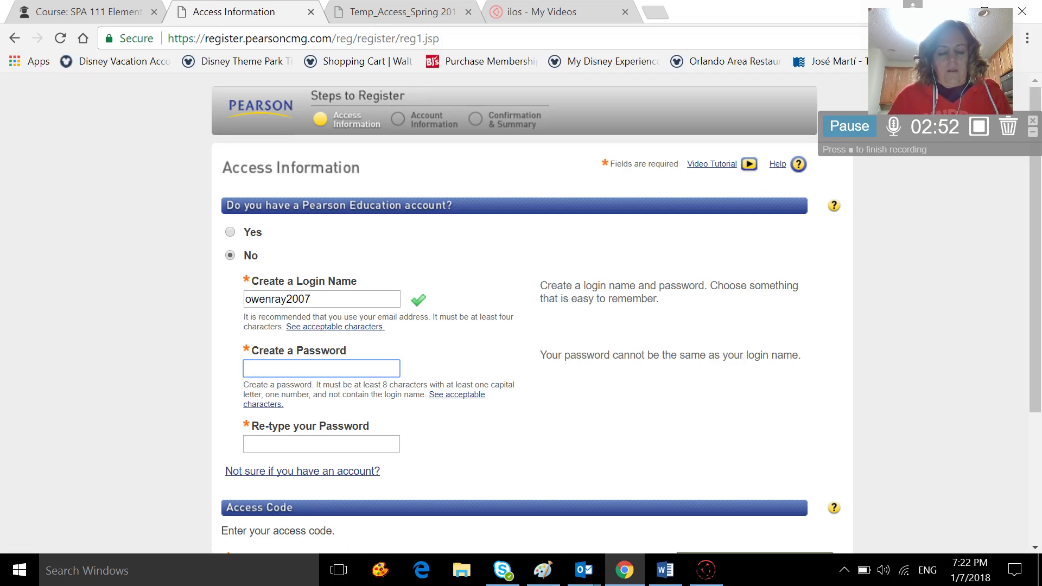
Enter a valid account password and retype it to confirm.
{"action": "type", "text": "••••"}
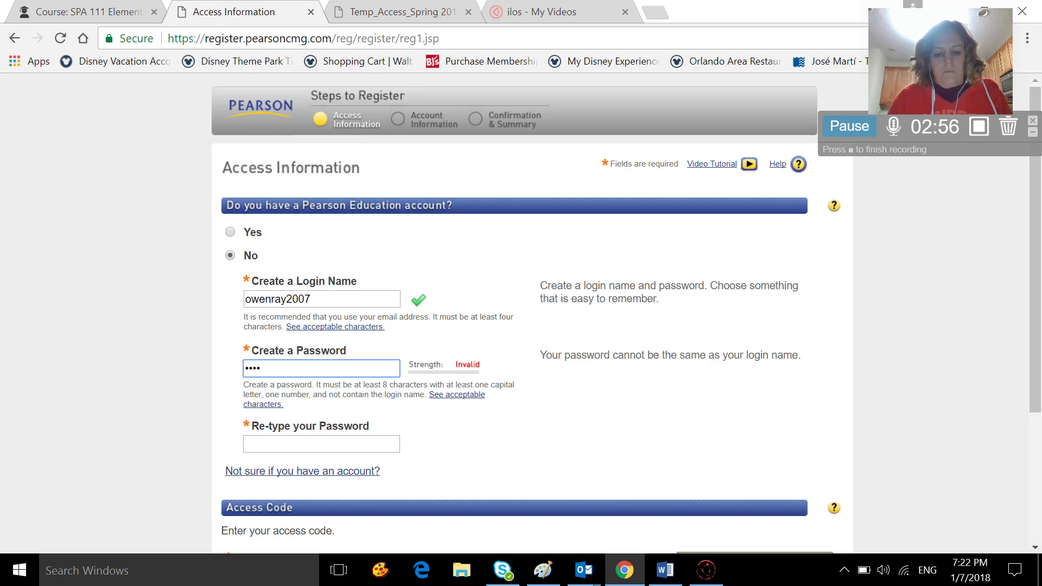
{"action": "key", "text": "BackSpace"}
{"action": "key", "text": "BackSpace"}
{"action": "key", "text": "BackSpace"}
{"action": "key", "text": "BackSpace"}
{"action": "type", "text": "••••••••"}
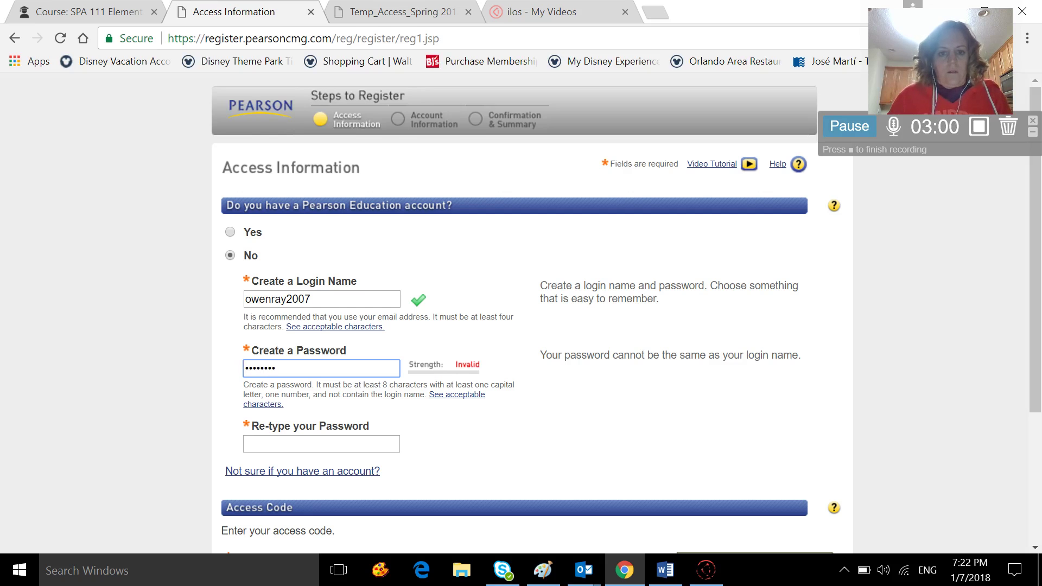
{"action": "key", "text": "ctrl+a"}
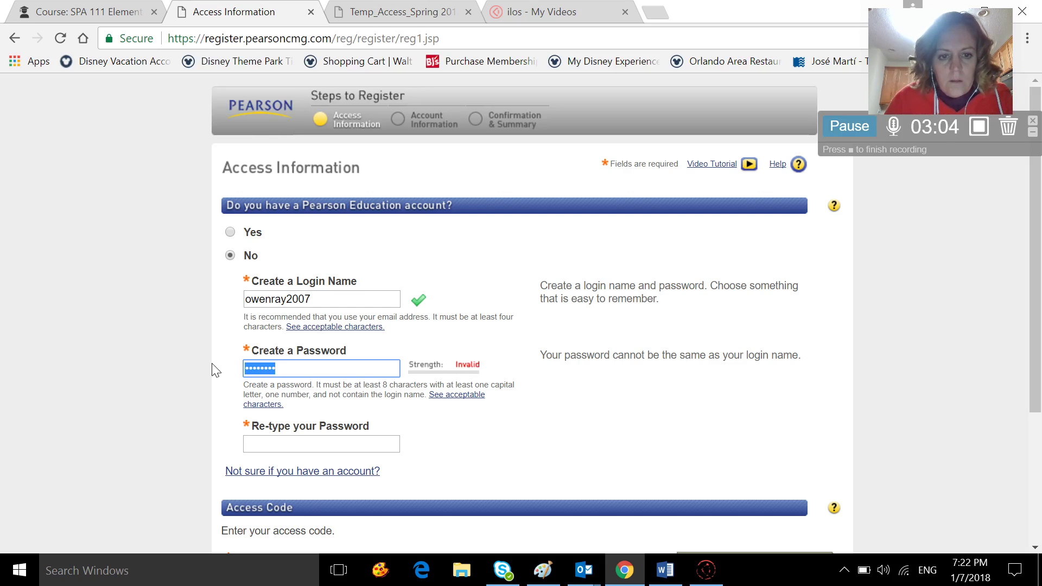
{"action": "key", "text": "BackSpace"}
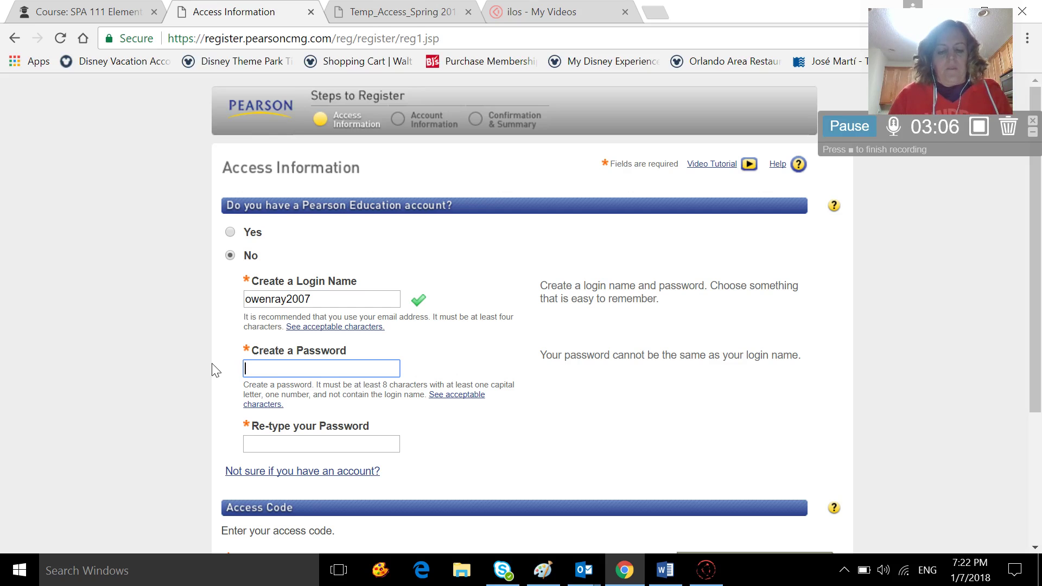
{"action": "type", "text": "••"}
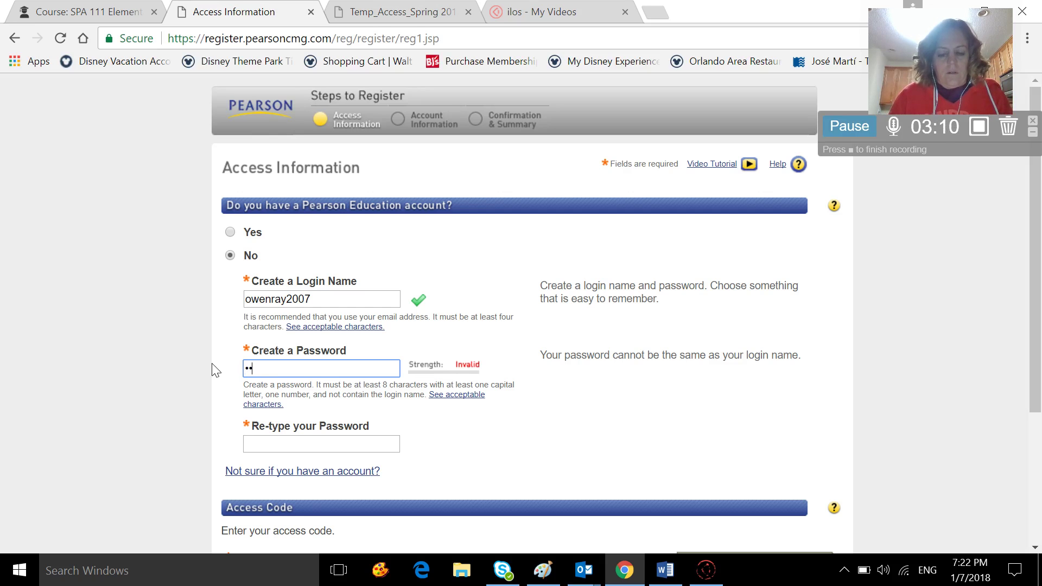
{"action": "type", "text": "••••••"}
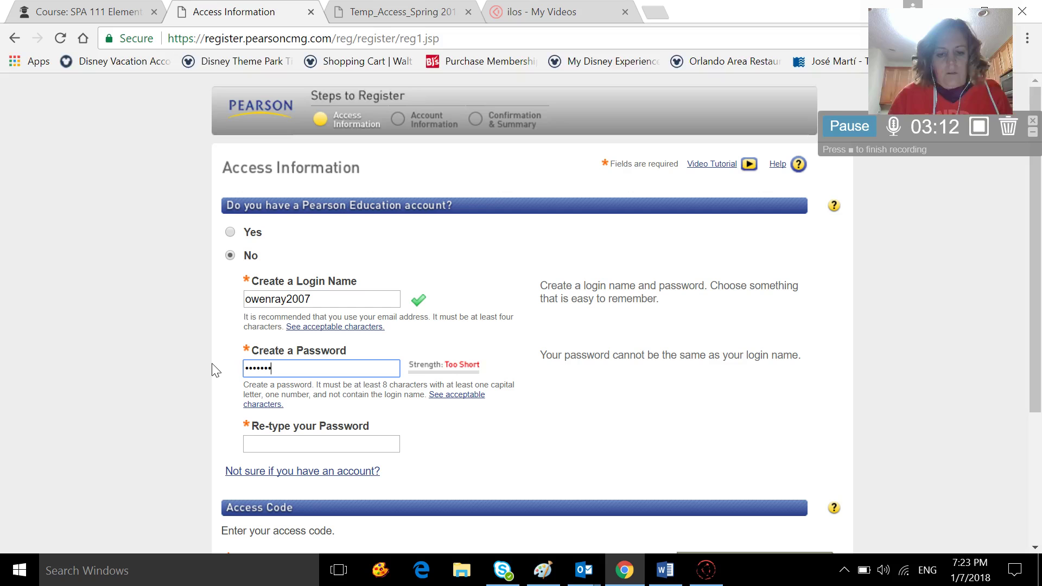
{"action": "type", "text": "•"}
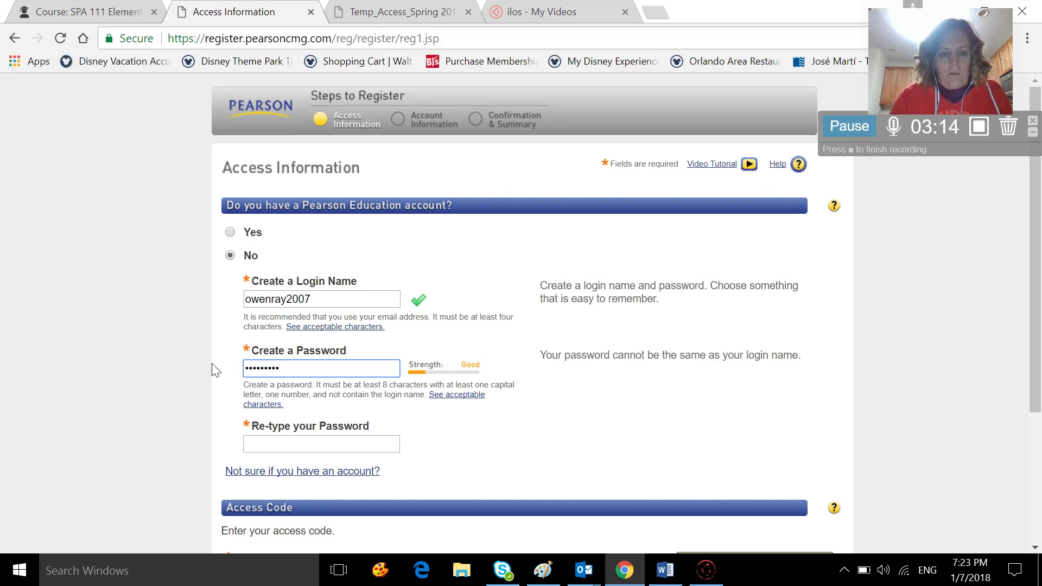
{"action": "key", "text": "Tab"}
{"action": "type", "text": "•••••••••"}
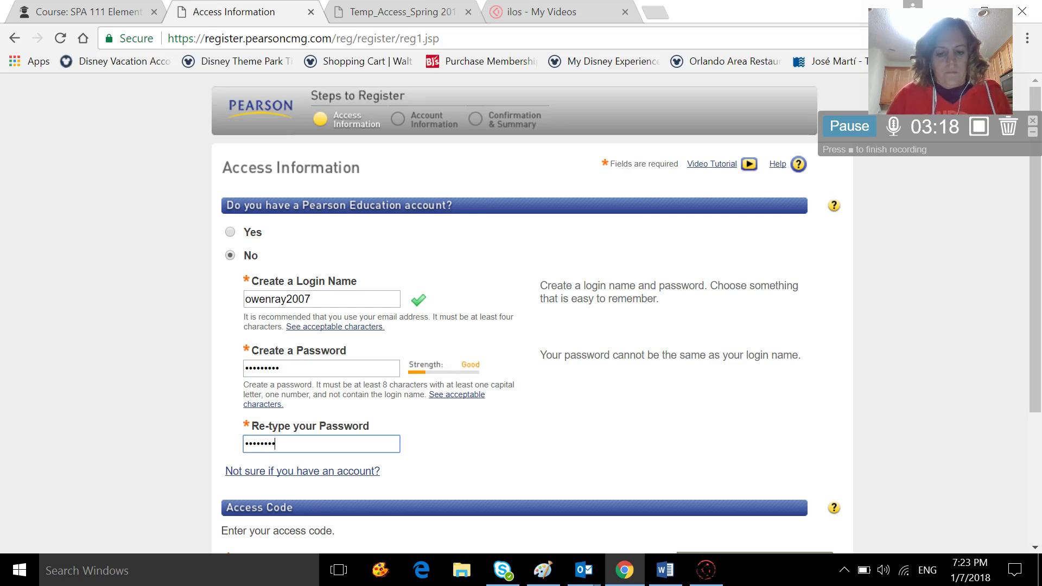
Switch access code entry to a single box and bring up the Word file with the code.
{"action": "scroll", "coordinate": [325, 442], "scroll_direction": "down", "scroll_amount": 3}
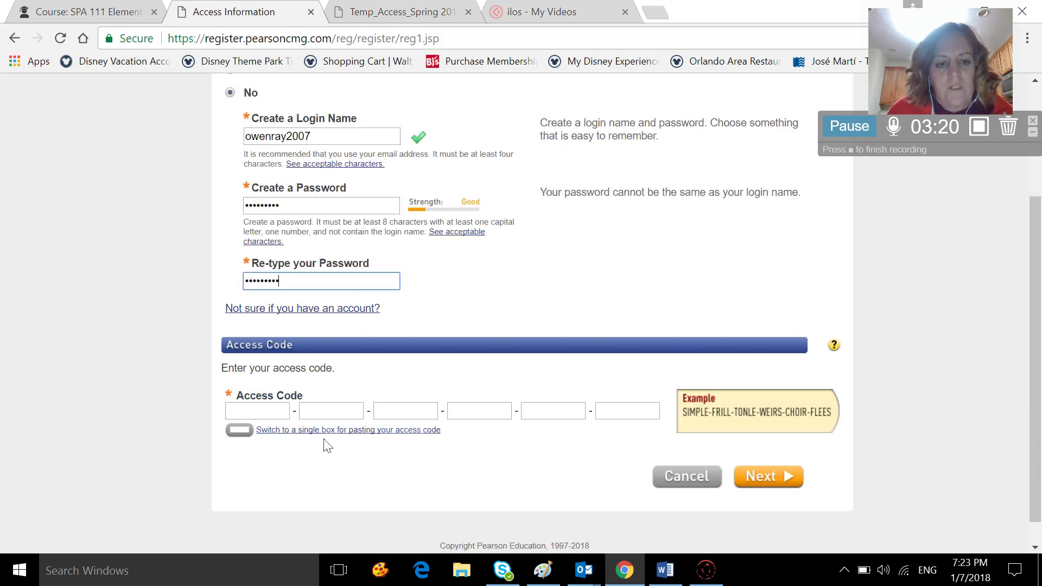
{"action": "left_click", "coordinate": [240, 434]}
{"action": "scroll", "coordinate": [391, 365], "scroll_direction": "down", "scroll_amount": 5}
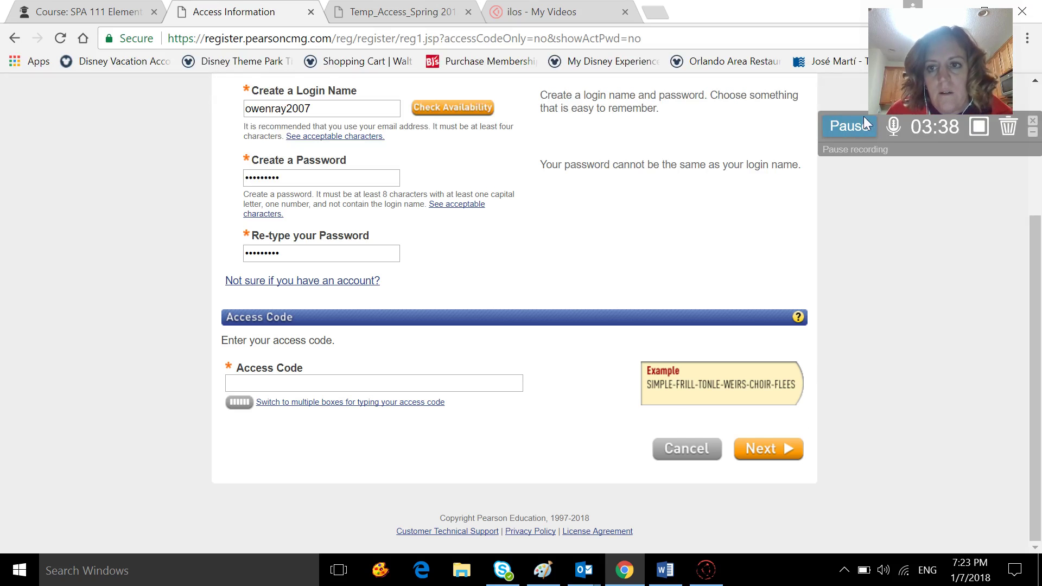
{"action": "left_click", "coordinate": [862, 121]}
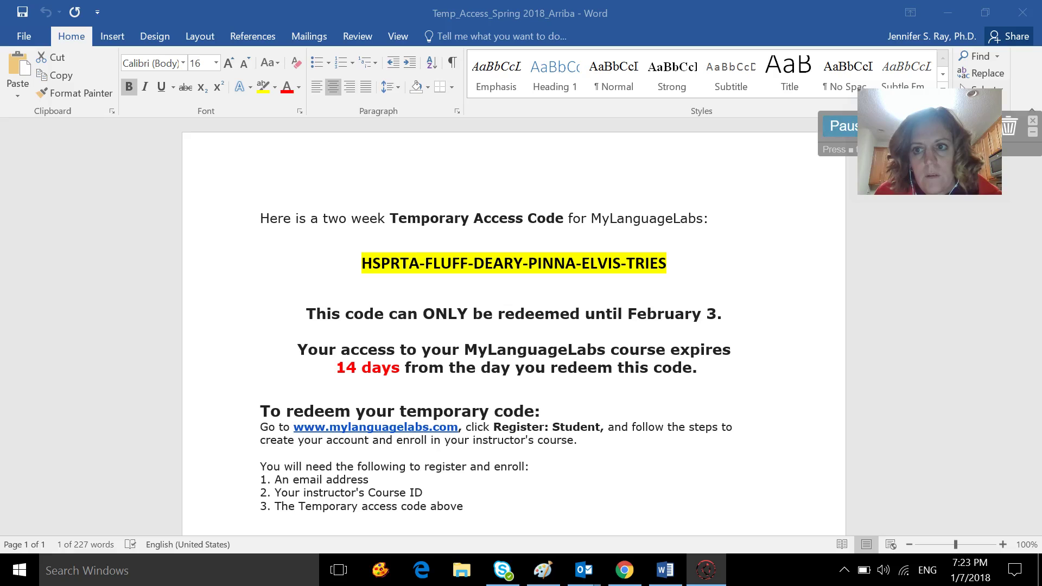
Copy the temporary access code line from the Word document and return to Chrome.
{"action": "left_click_drag", "start_coordinate": [905, 124], "coordinate": [917, 203]}
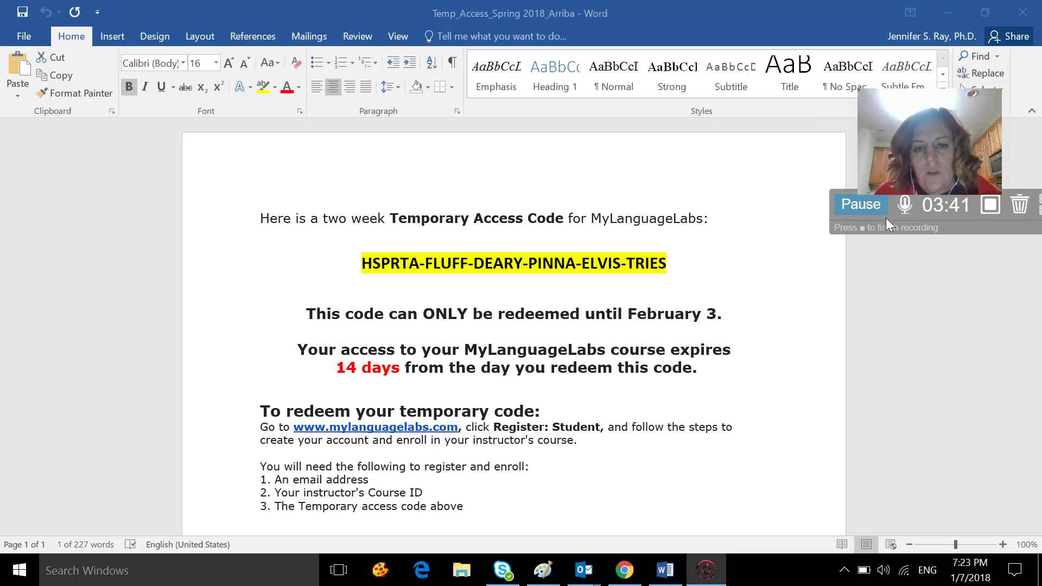
{"action": "triple_click", "coordinate": [362, 266]}
{"action": "key", "text": "ctrl+c"}
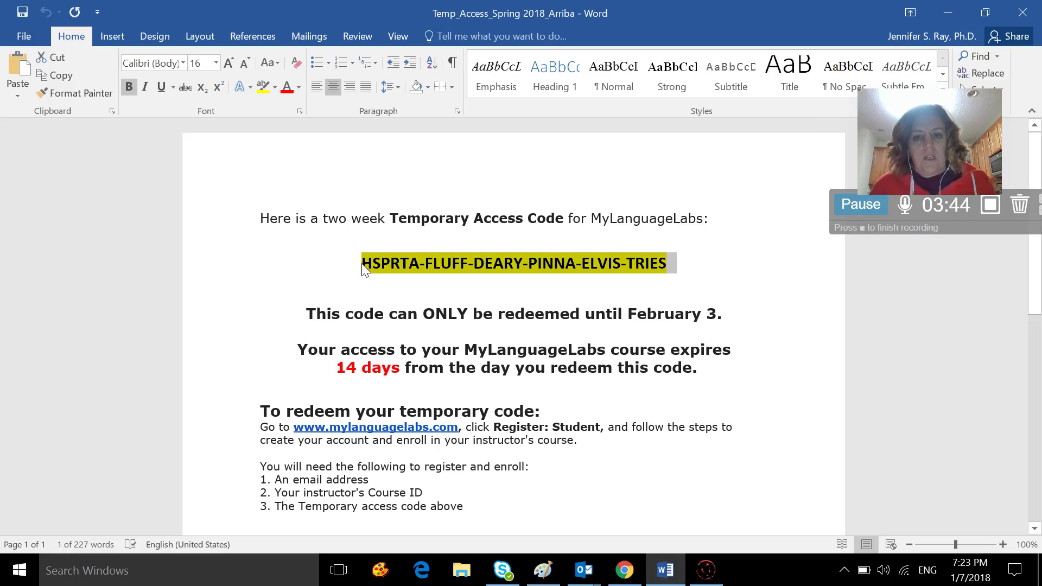
{"action": "left_click", "coordinate": [625, 570]}
Paste the access code into the Access Code box and submit it.
{"action": "left_click", "coordinate": [369, 383]}
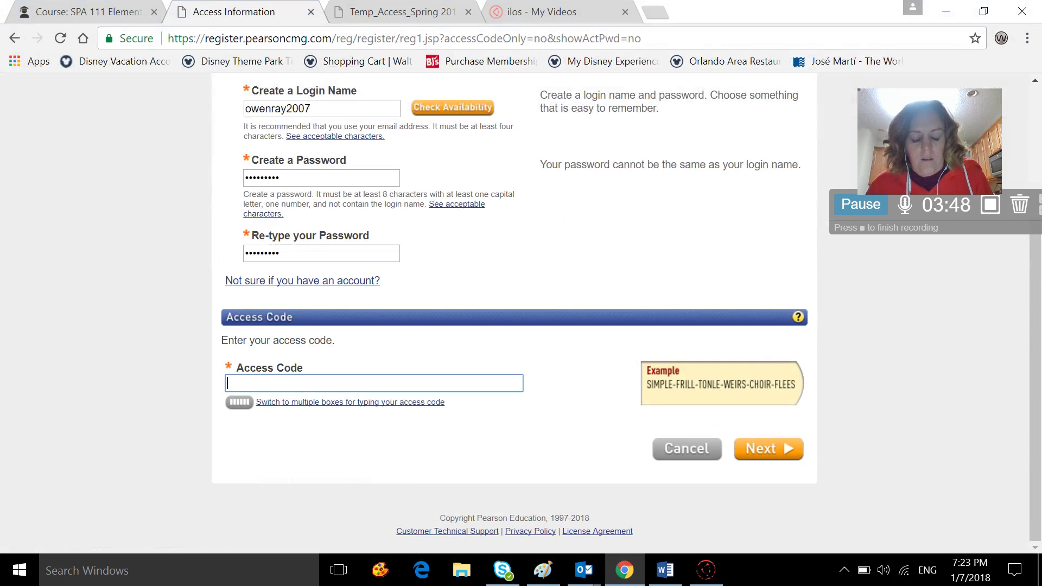
{"action": "key", "text": "ctrl+v"}
{"action": "left_click", "coordinate": [771, 451]}
Fill in the student's first name, last name, e-mail and retyped e-mail.
{"action": "left_click", "coordinate": [274, 282]}
{"action": "type", "text": "OWen"}
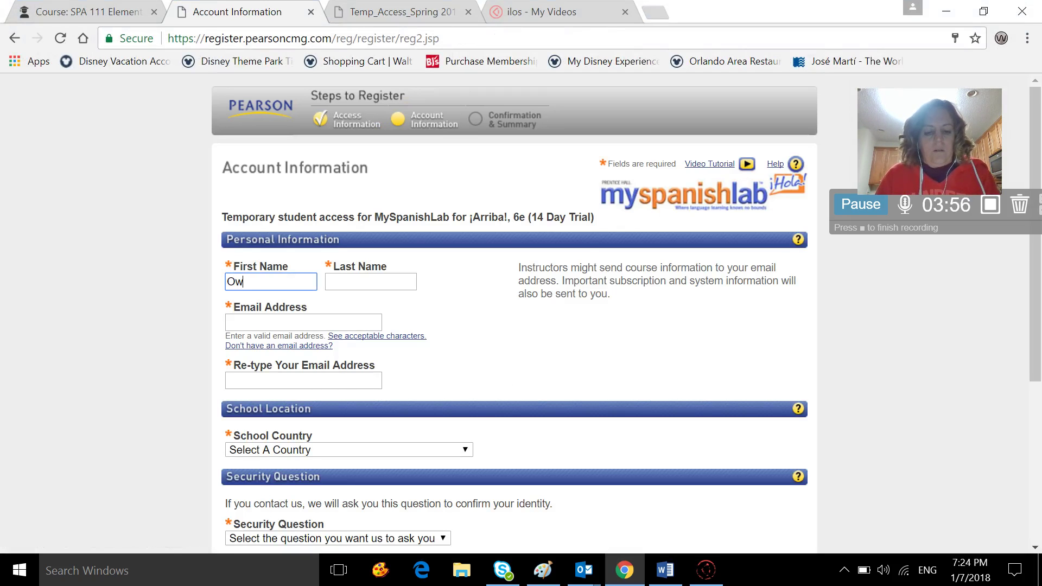
{"action": "key", "text": "Tab"}
{"action": "key", "text": "Tab"}
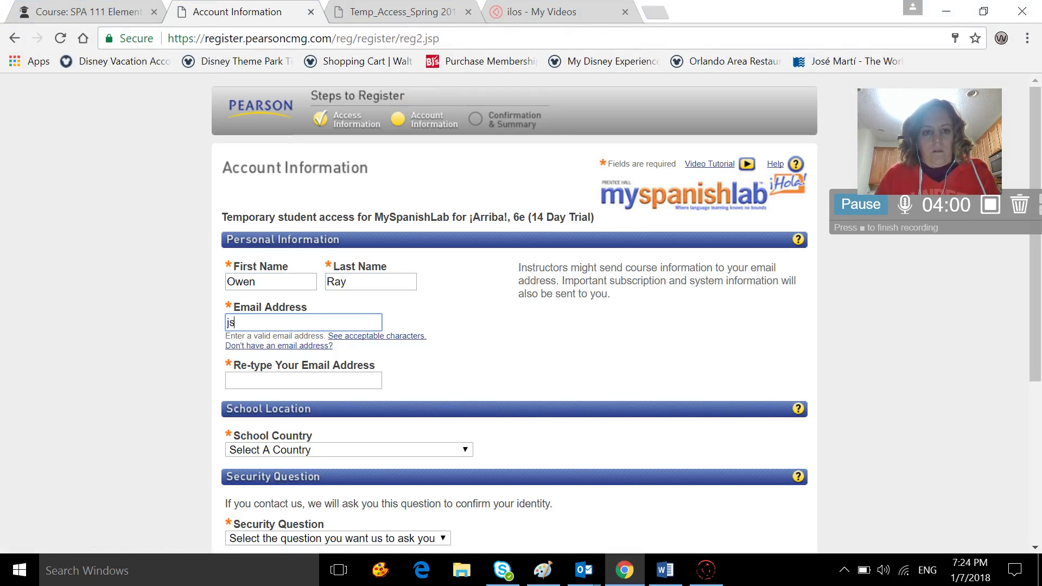
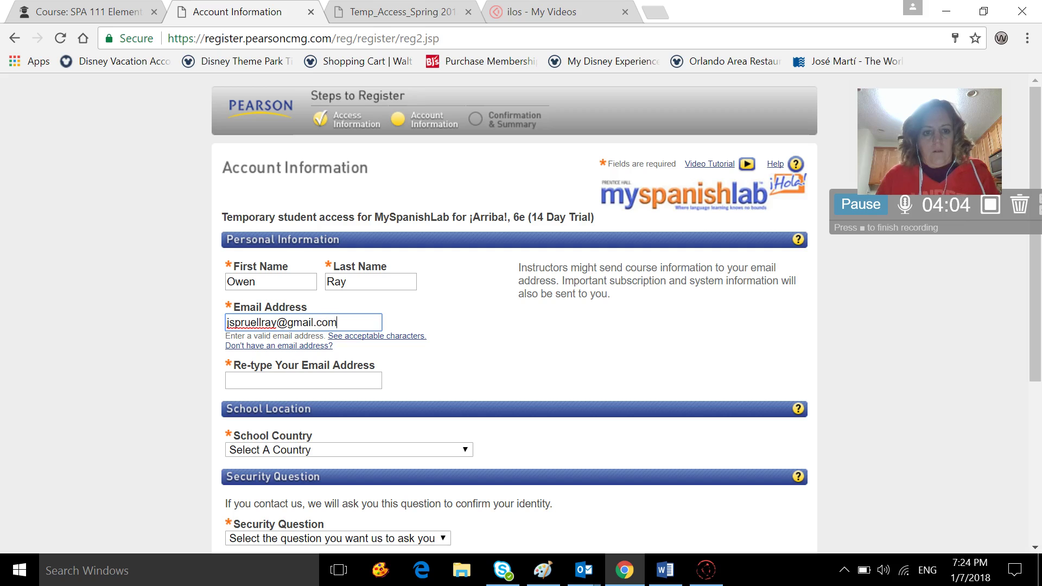
{"action": "key", "text": "Tab"}
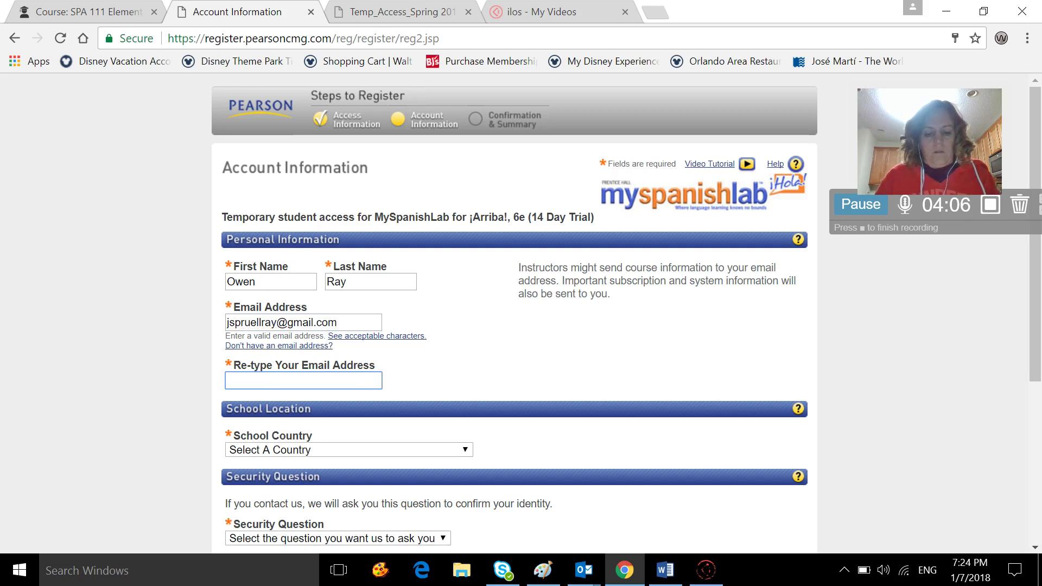
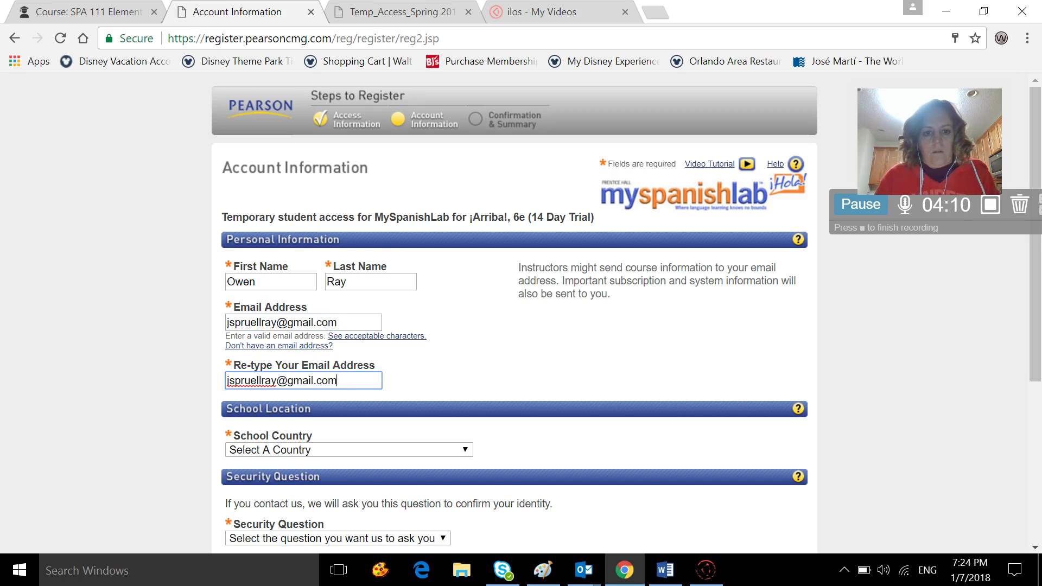
Set the school to GUILFORD TECH COMM COLL via United States and zip code 27282.
{"action": "scroll", "coordinate": [298, 399], "scroll_direction": "down", "scroll_amount": 2}
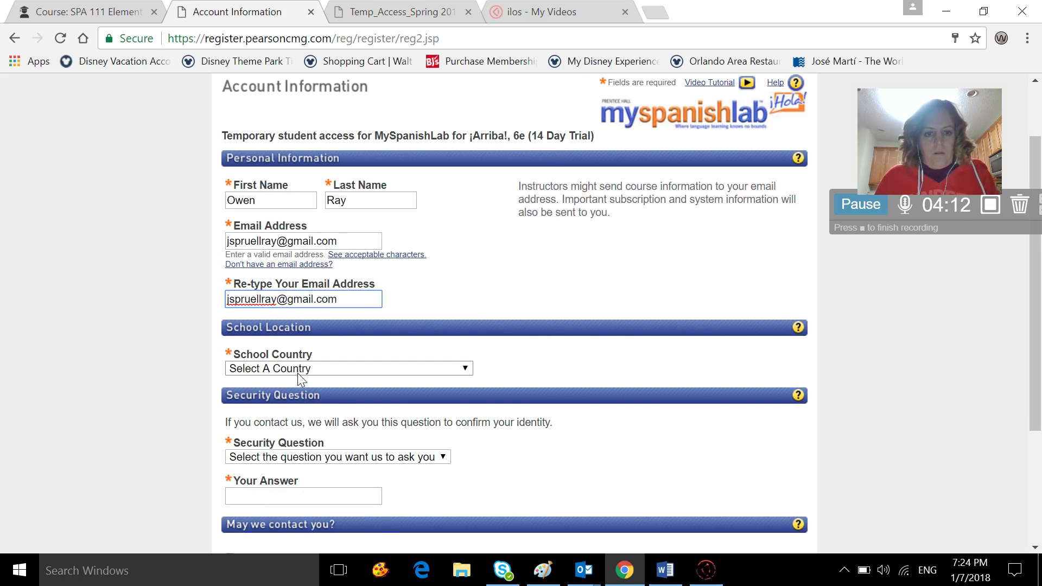
{"action": "left_click", "coordinate": [298, 373]}
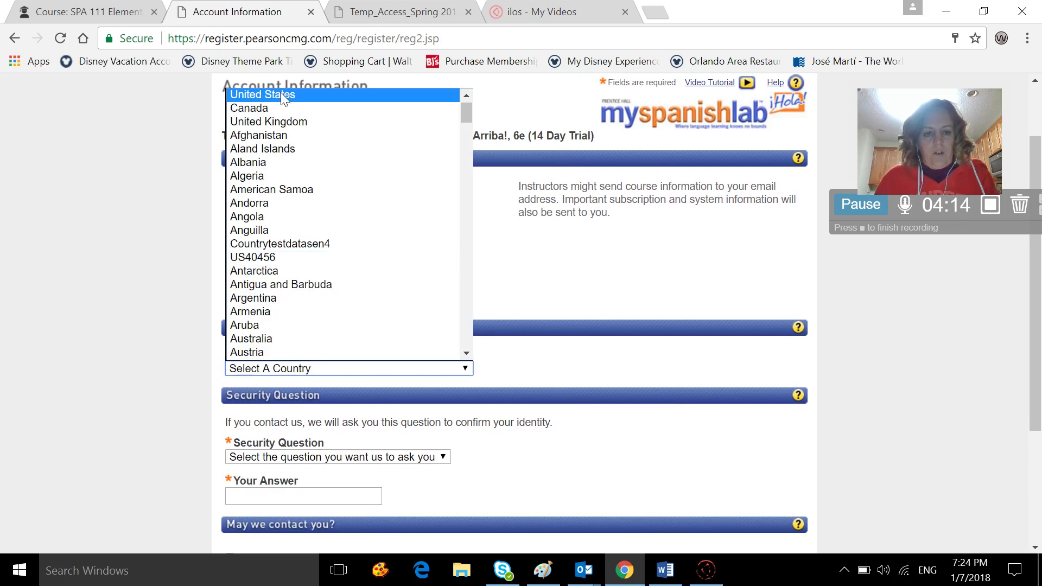
{"action": "left_click", "coordinate": [281, 94]}
{"action": "scroll", "coordinate": [293, 333], "scroll_direction": "down", "scroll_amount": 2}
{"action": "left_click", "coordinate": [261, 242]}
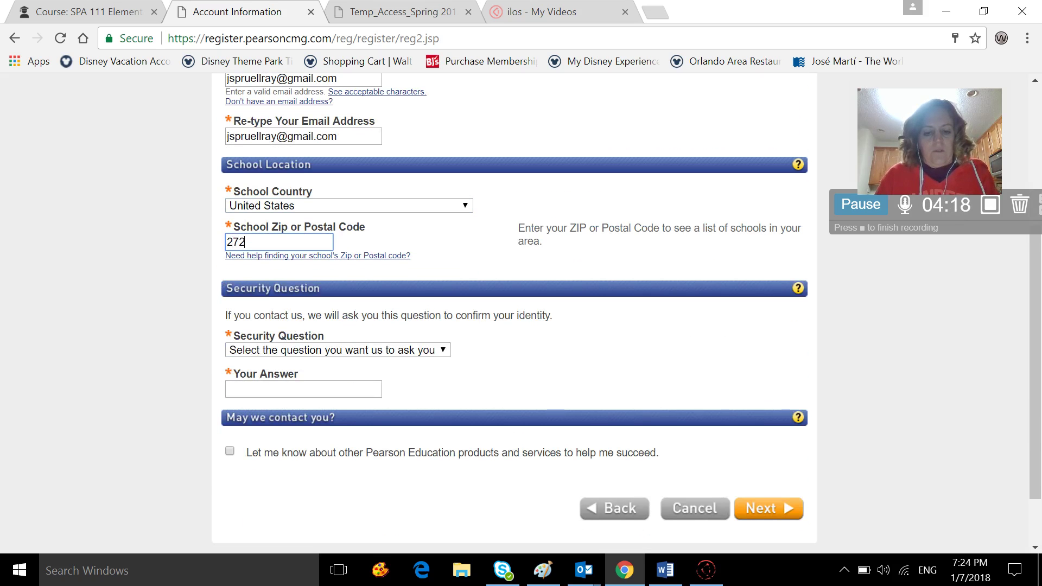
{"action": "type", "text": "27282"}
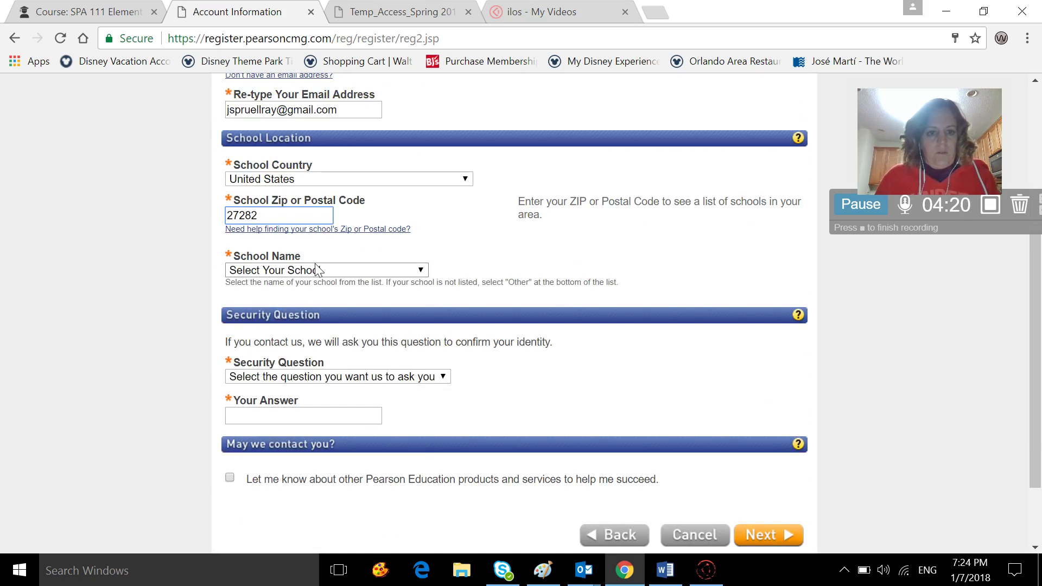
{"action": "left_click", "coordinate": [314, 272]}
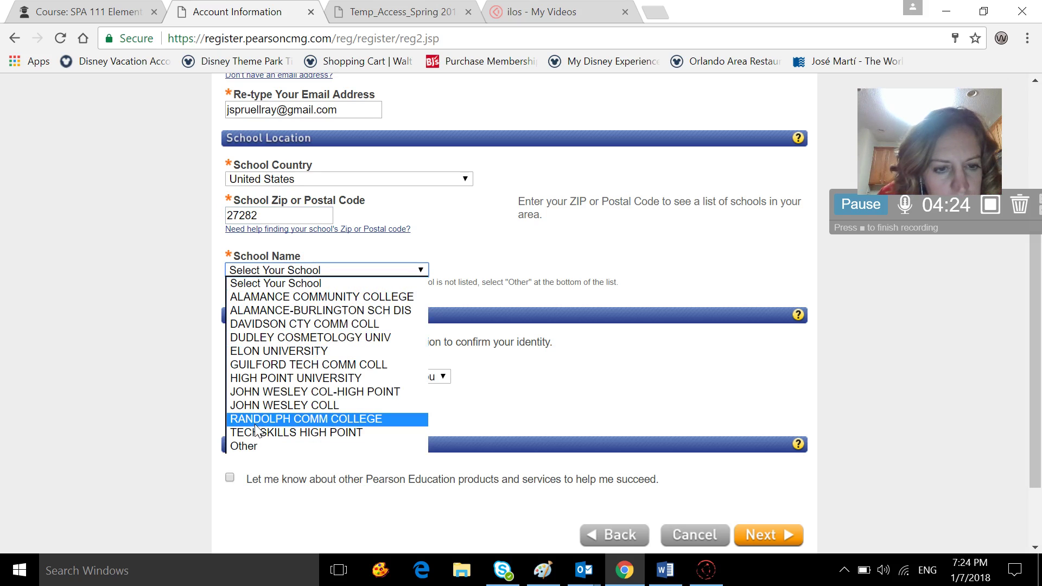
{"action": "left_click", "coordinate": [260, 365]}
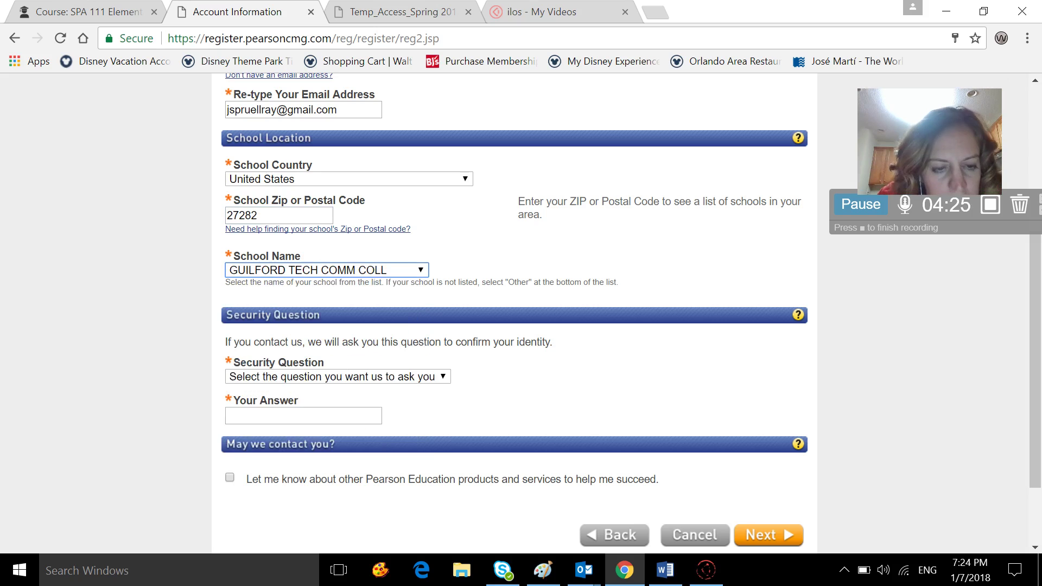
Choose the father's middle name security question, answer it, and submit registration.
{"action": "left_click", "coordinate": [284, 380]}
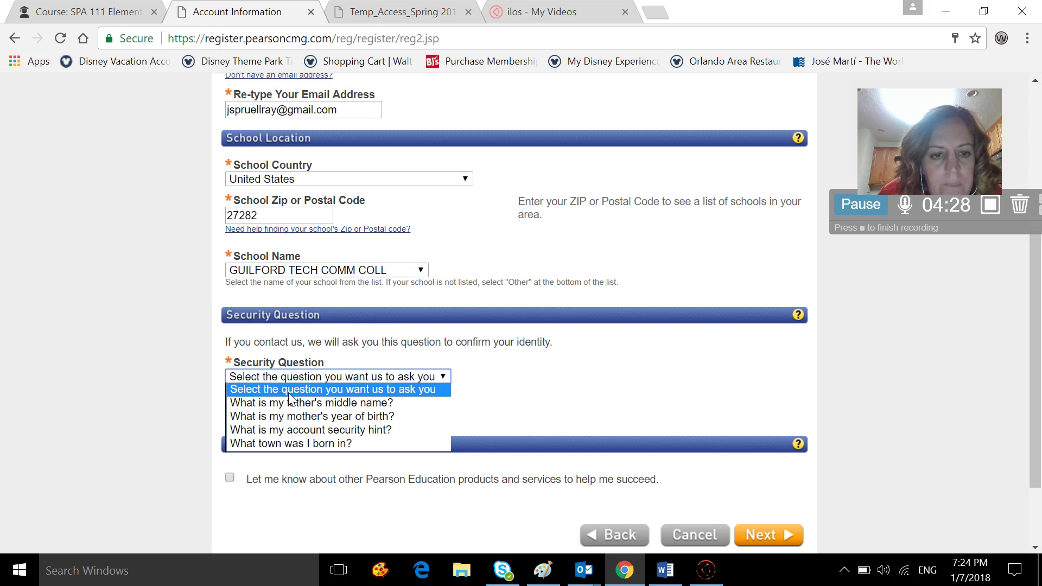
{"action": "left_click", "coordinate": [292, 406]}
{"action": "left_click", "coordinate": [293, 415]}
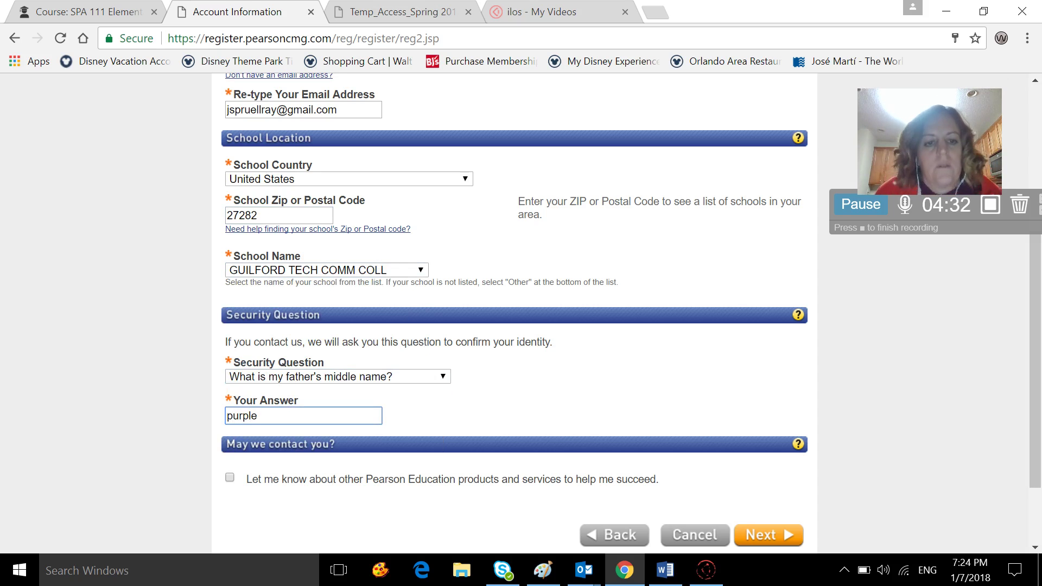
{"action": "left_click", "coordinate": [760, 534]}
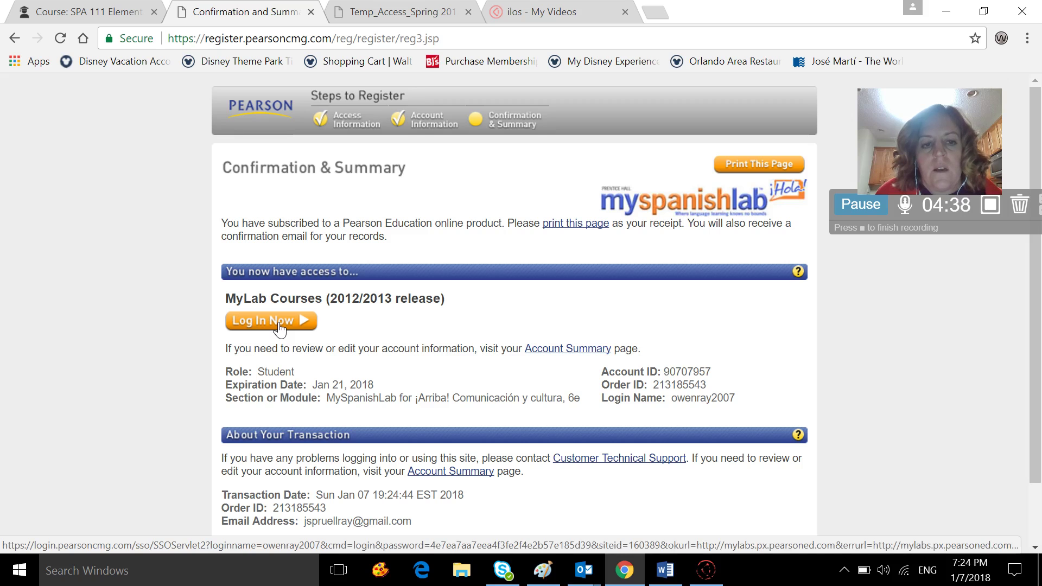
Log into the new account, dismiss the welcome message, and open Enroll in a Course.
{"action": "left_click", "coordinate": [280, 324]}
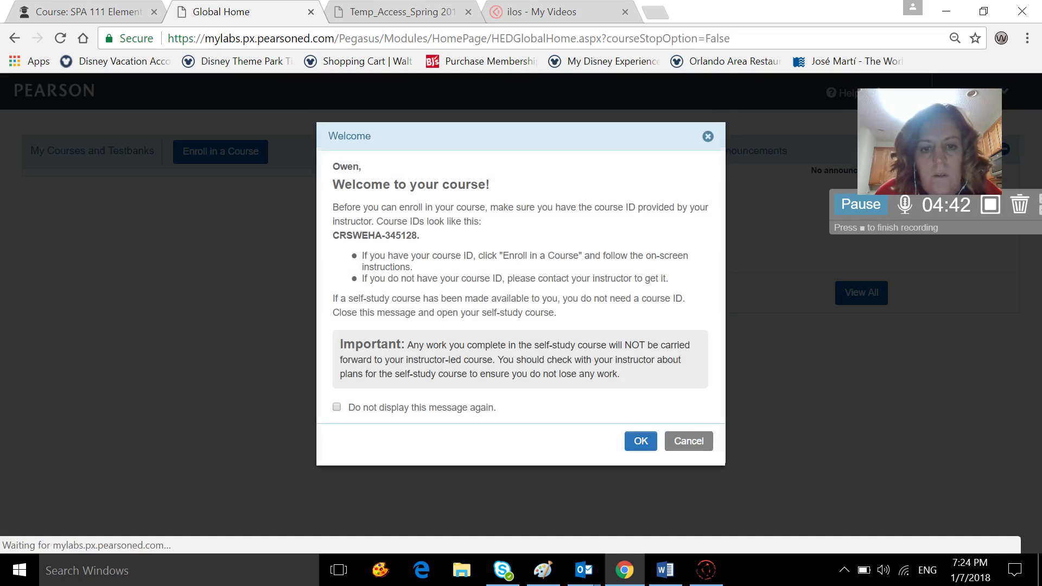
{"action": "left_click", "coordinate": [692, 447]}
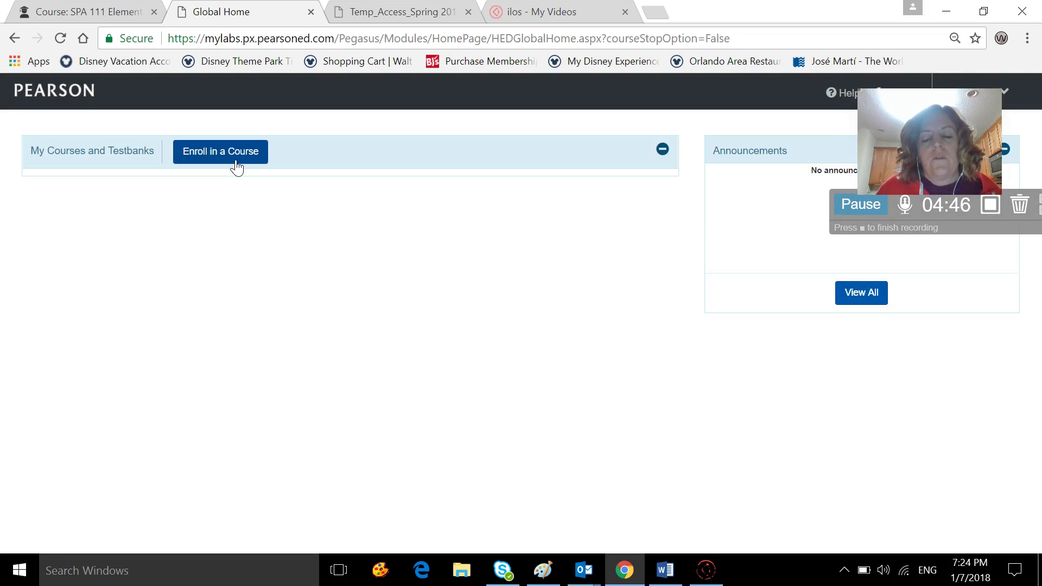
{"action": "left_click", "coordinate": [233, 158]}
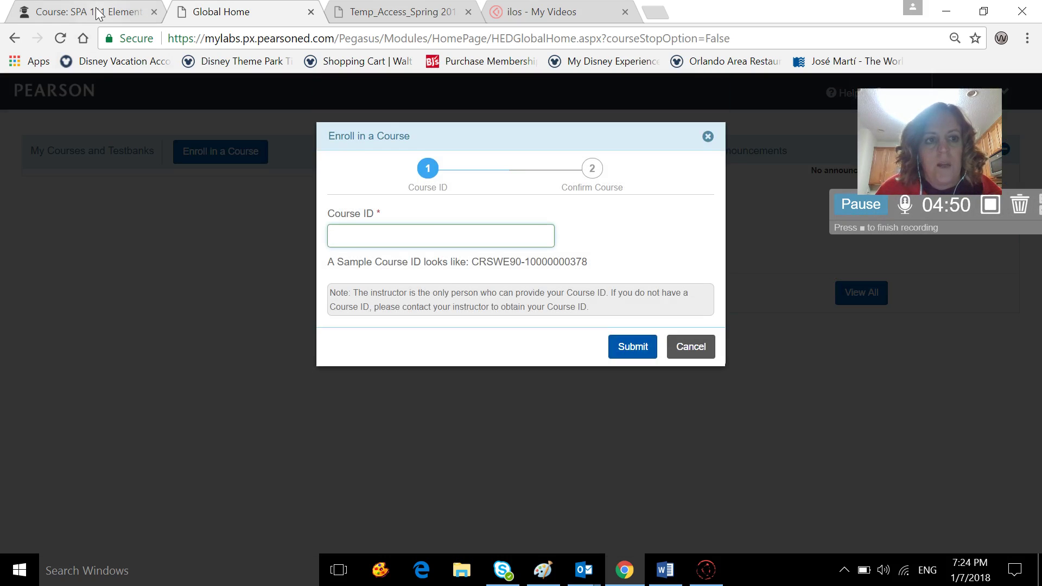
{"action": "left_click", "coordinate": [97, 12]}
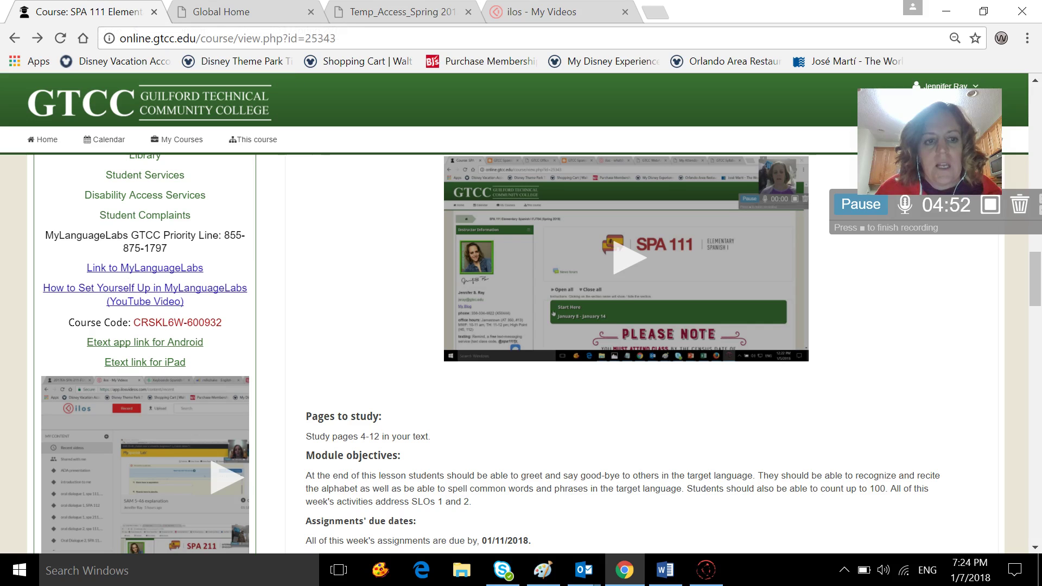
{"action": "left_click_drag", "start_coordinate": [134, 323], "coordinate": [210, 323]}
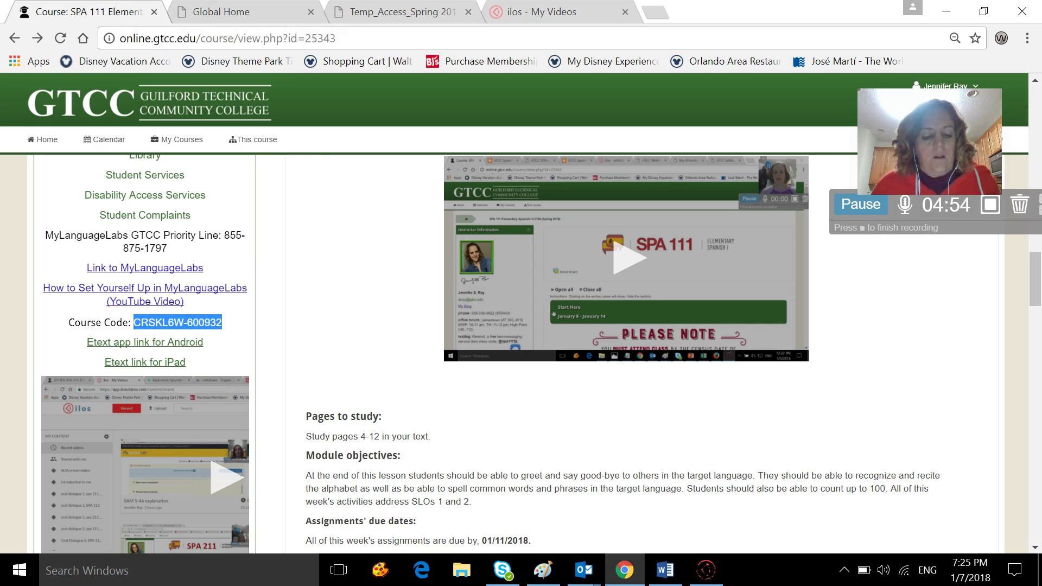
{"action": "left_click", "coordinate": [196, 13]}
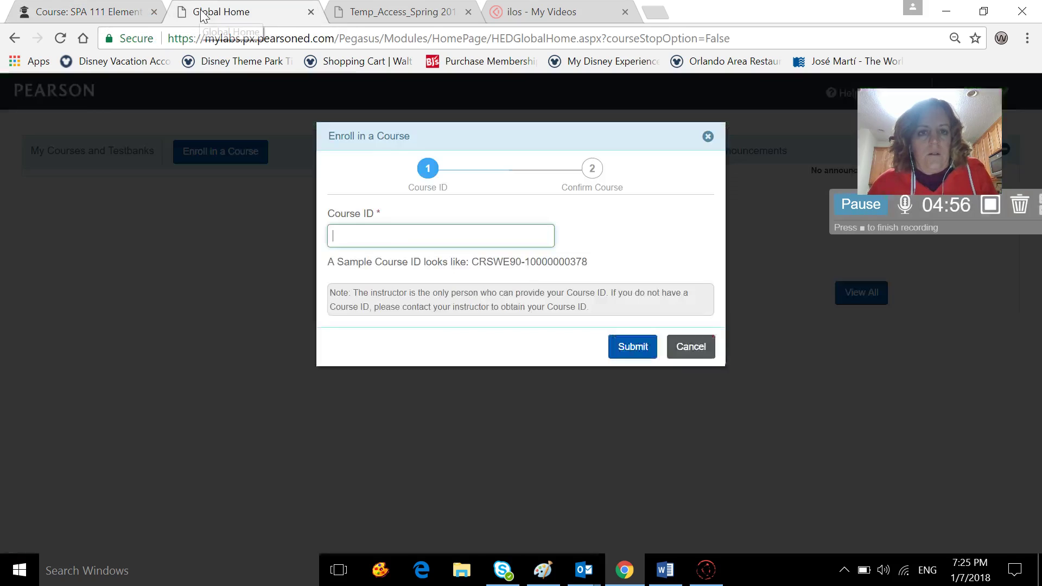
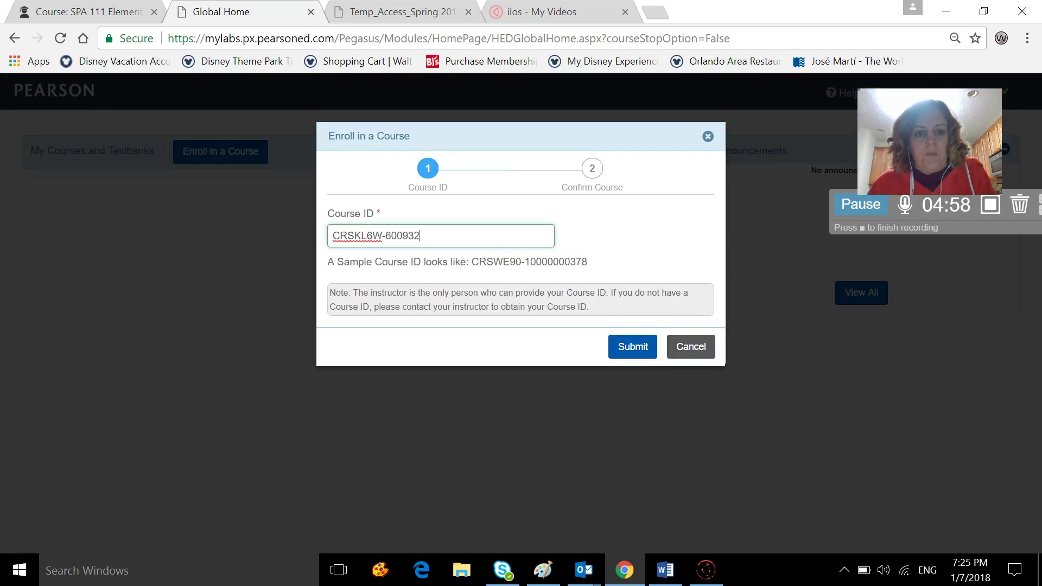
{"action": "left_click", "coordinate": [641, 348]}
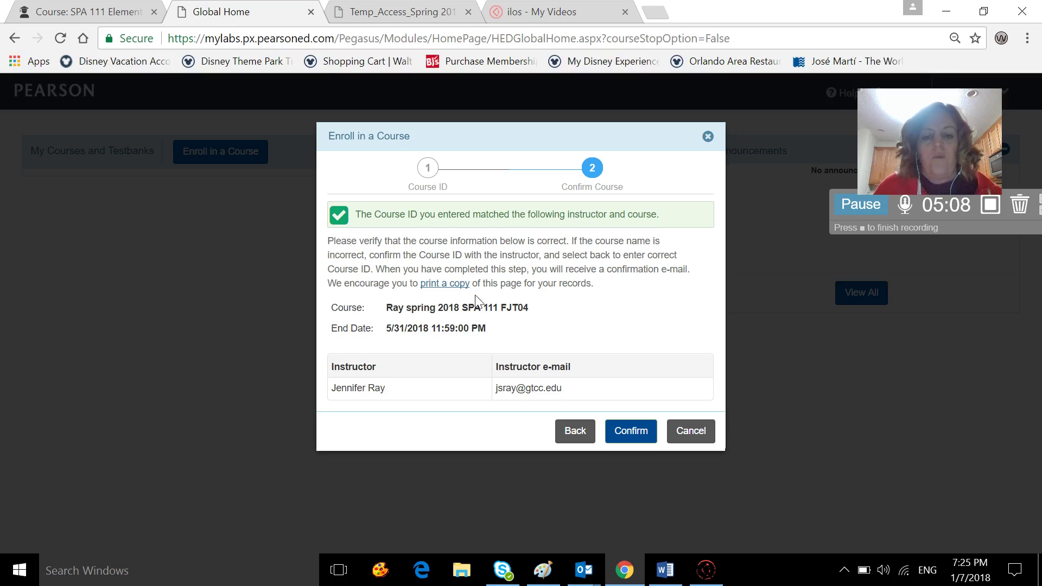
Confirm enrollment in the spring 2018 SPA 111 course, then sign out.
{"action": "left_click", "coordinate": [636, 432]}
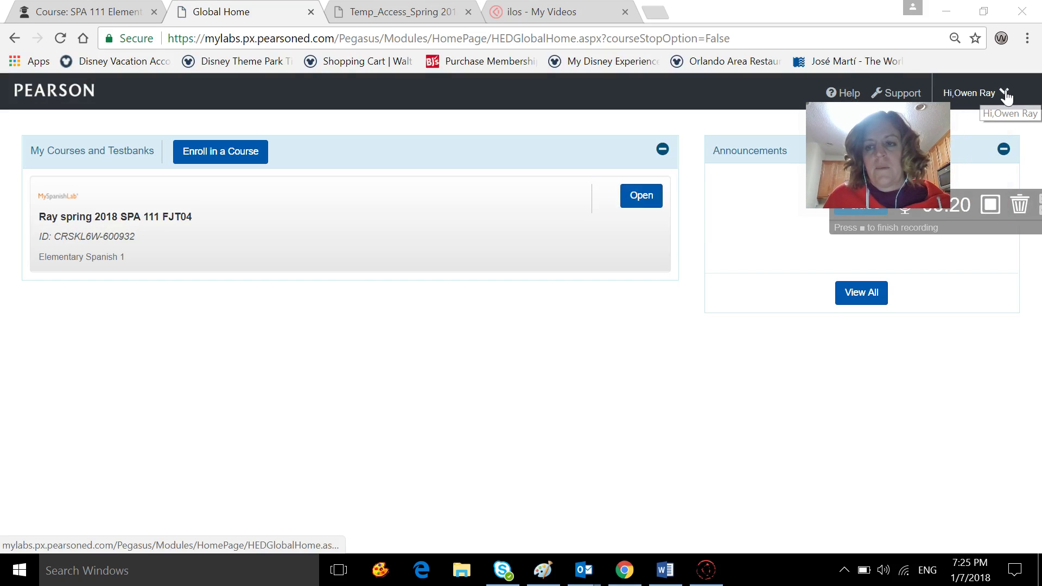
{"action": "left_click", "coordinate": [977, 93]}
{"action": "left_click", "coordinate": [978, 163]}
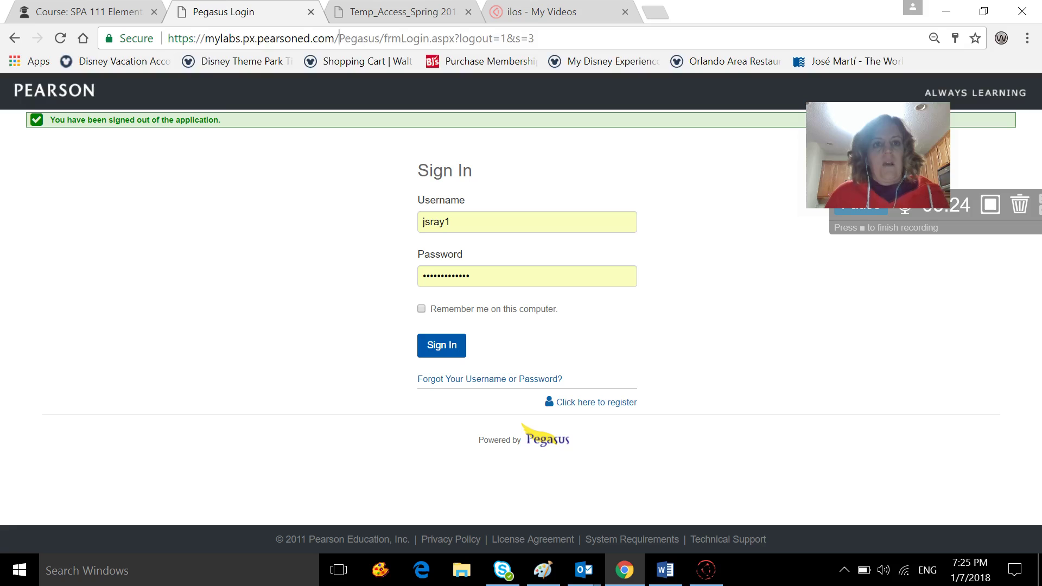
Load the MyLab Languages site (mylanguagelabs.com) and open its sign-in page.
{"action": "left_click", "coordinate": [366, 38]}
{"action": "type", "text": "my"}
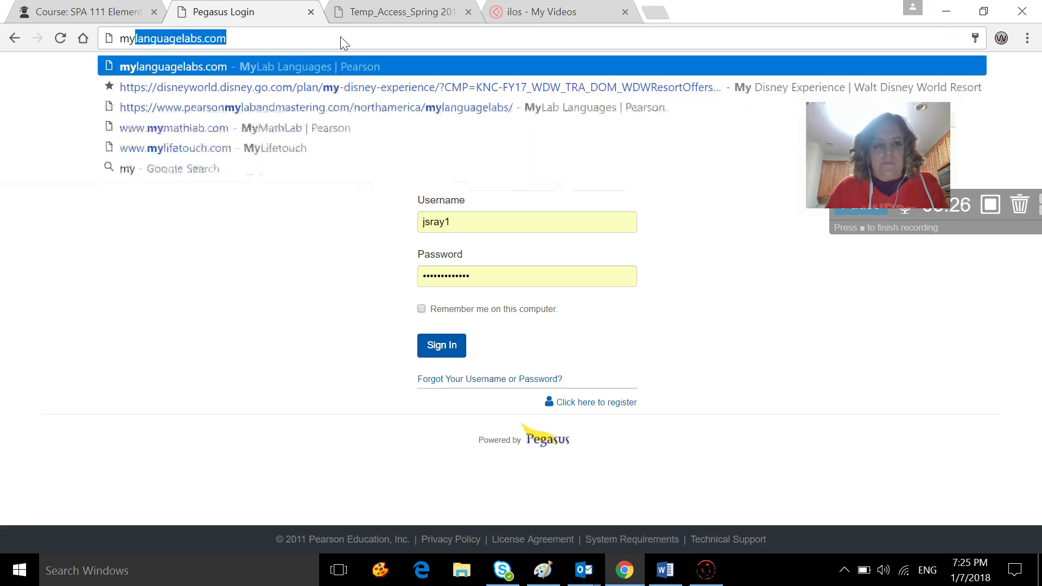
{"action": "key", "text": "Return"}
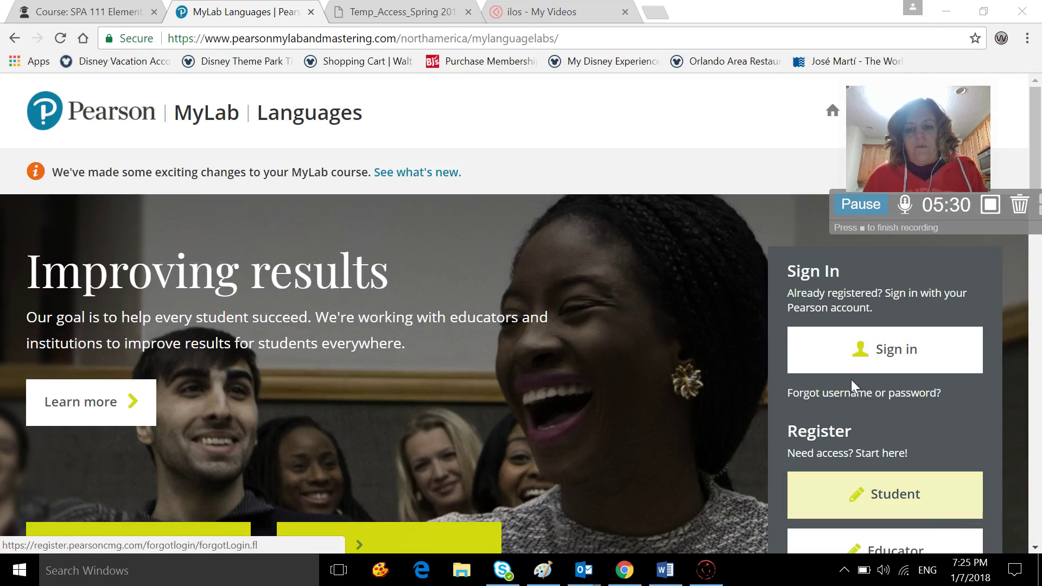
{"action": "left_click", "coordinate": [857, 350]}
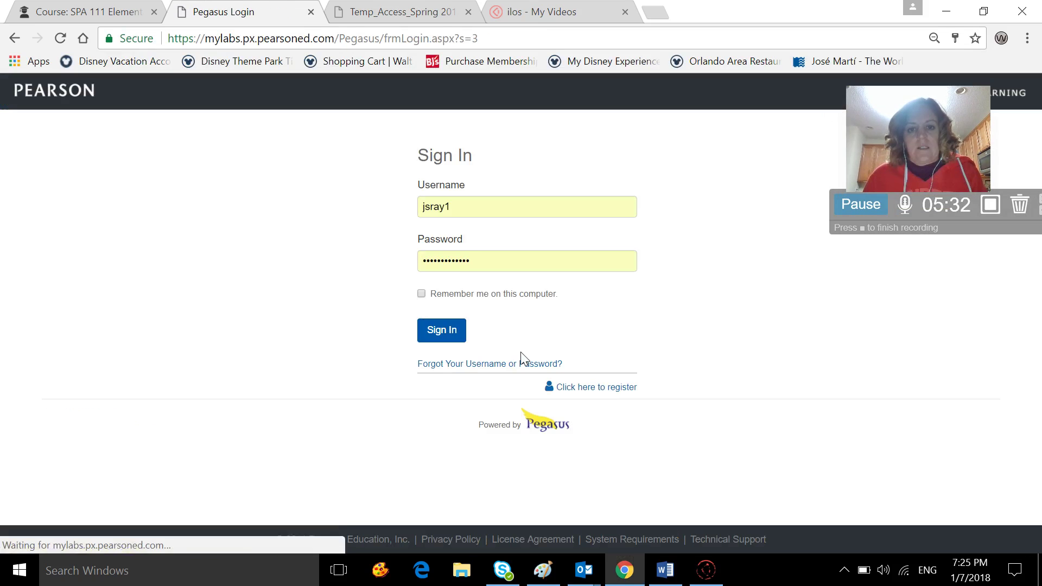
Replace the autofilled credentials with the student's username and password and sign in.
{"action": "double_click", "coordinate": [437, 207]}
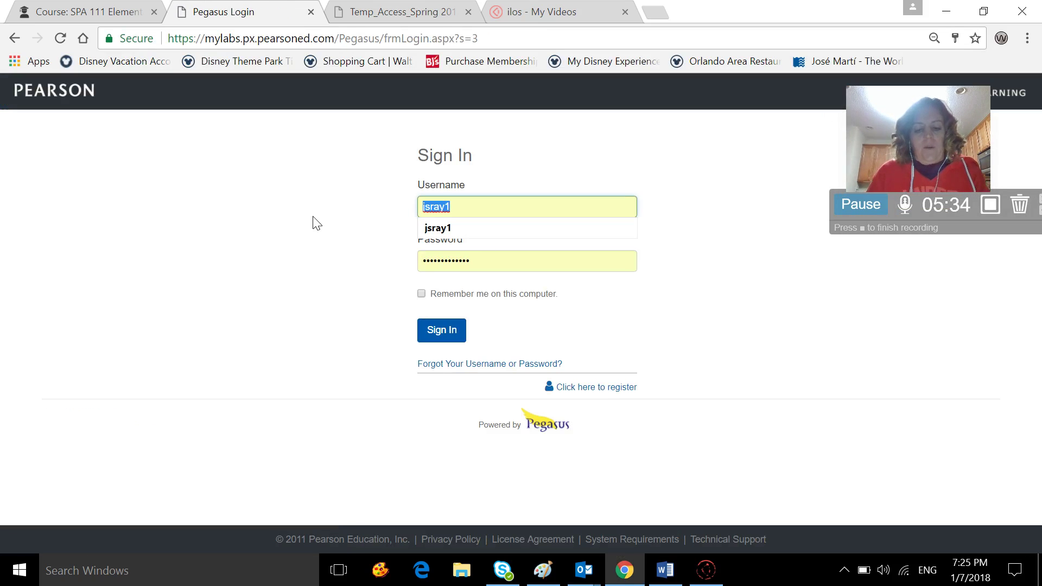
{"action": "type", "text": "owen"}
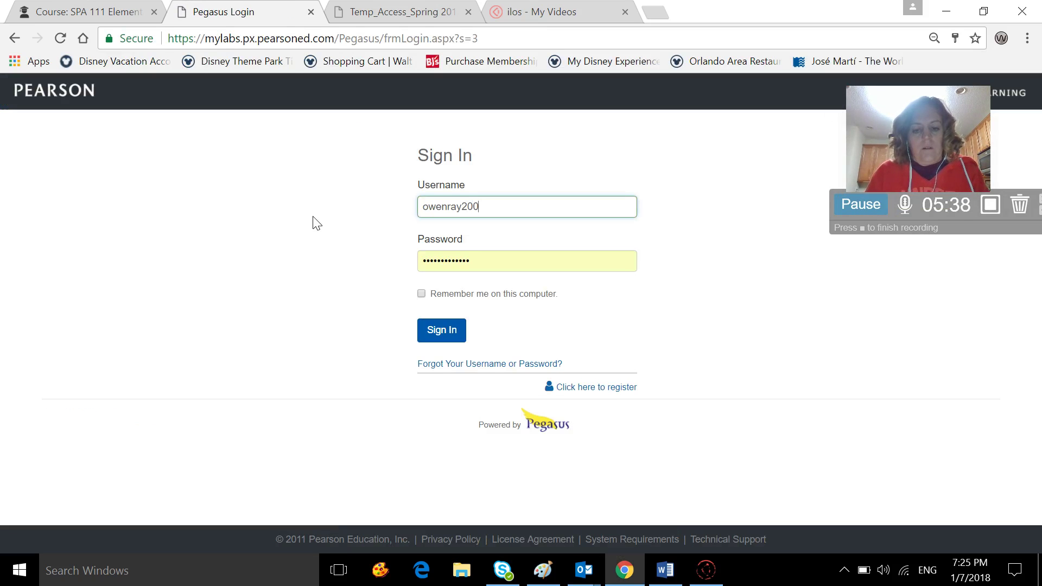
{"action": "left_click_drag", "start_coordinate": [472, 262], "coordinate": [353, 272]}
{"action": "type", "text": "••"}
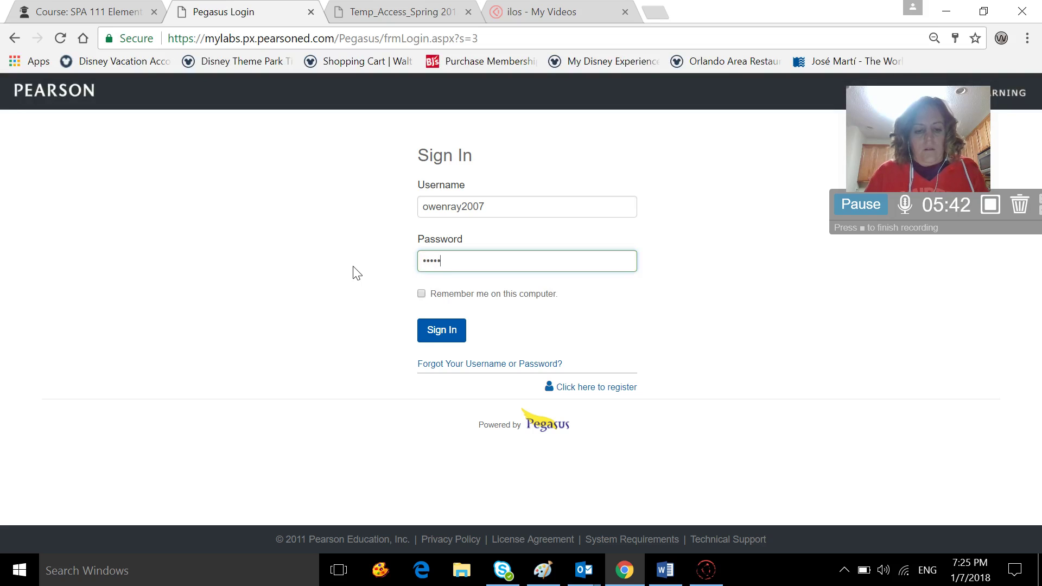
{"action": "left_click", "coordinate": [442, 332]}
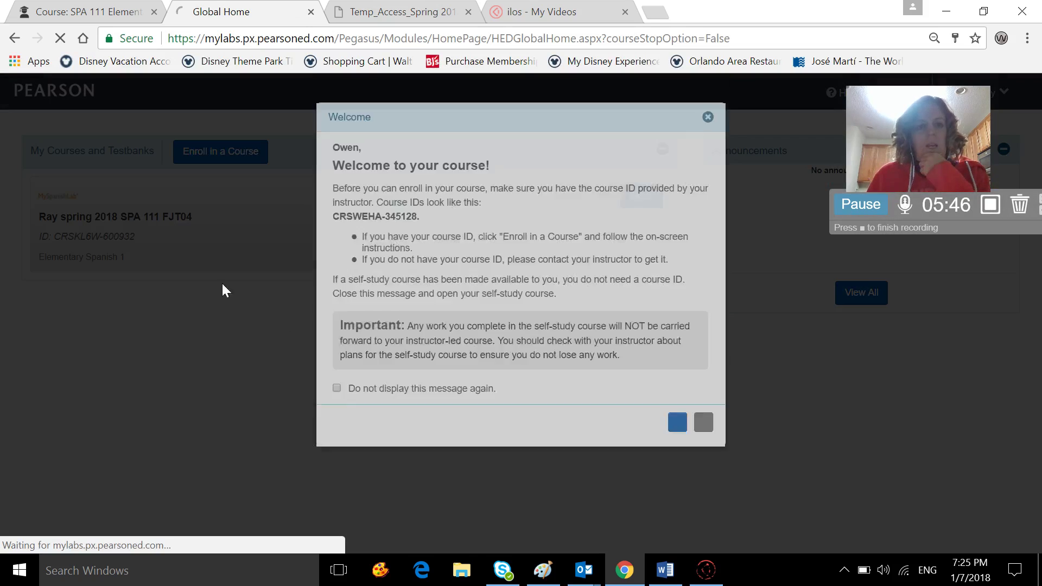
View the spring 2018 SPA 111 course's Today's View, then return to Global Home with the welcome closed.
{"action": "left_click", "coordinate": [638, 440]}
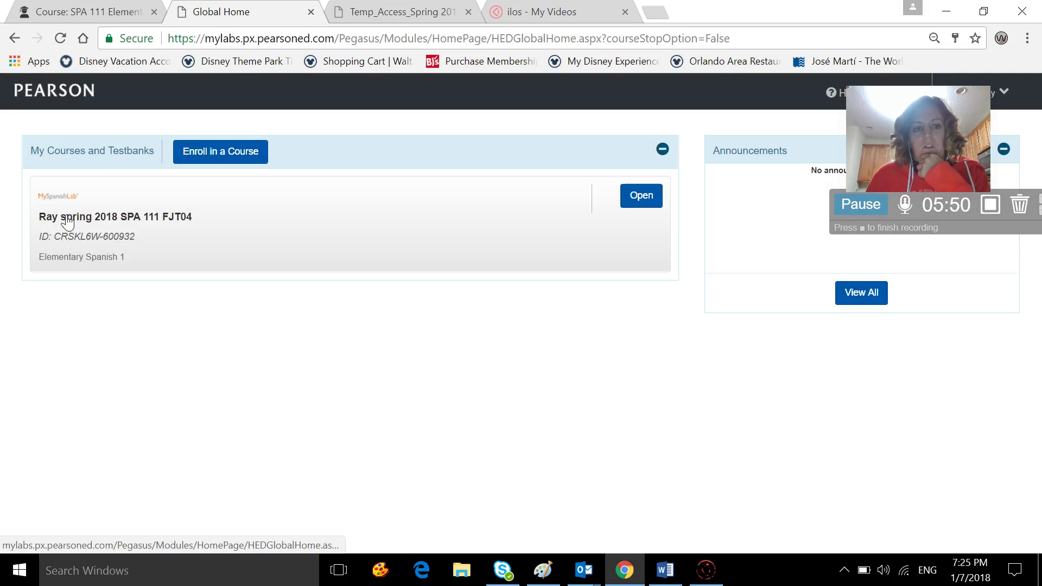
{"action": "left_click", "coordinate": [67, 222]}
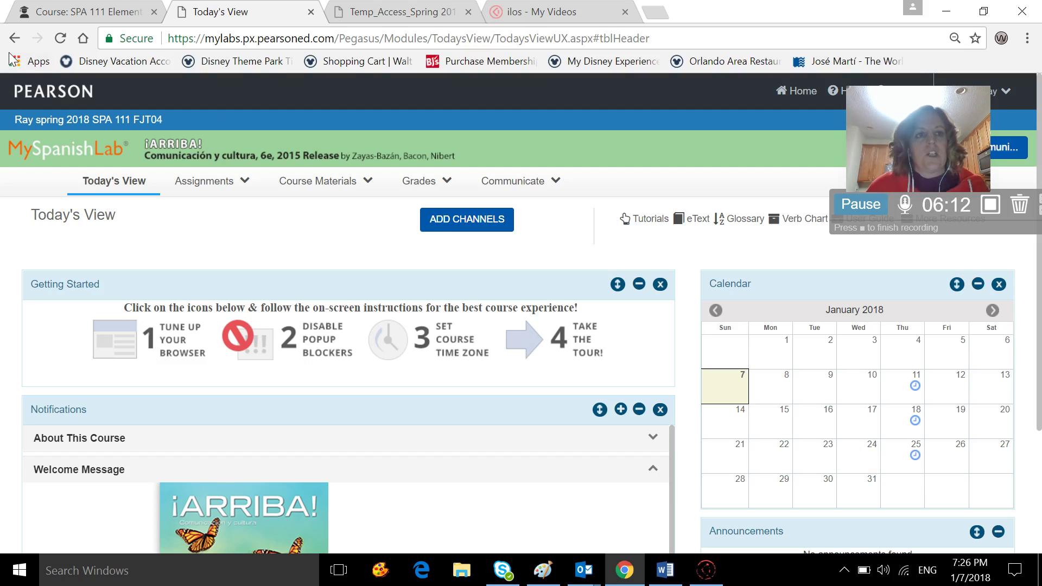
{"action": "left_click", "coordinate": [14, 38]}
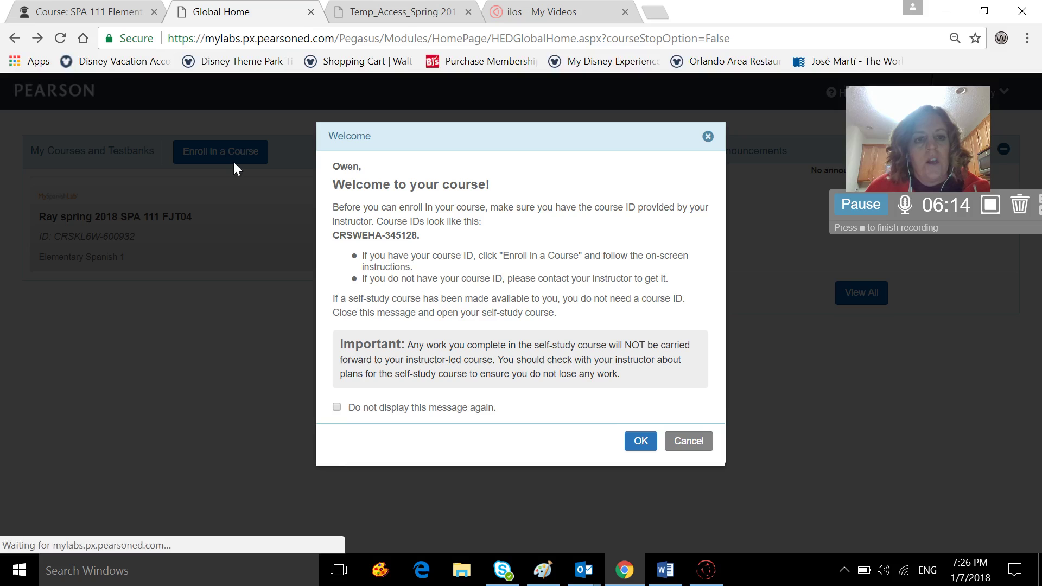
{"action": "left_click", "coordinate": [689, 441]}
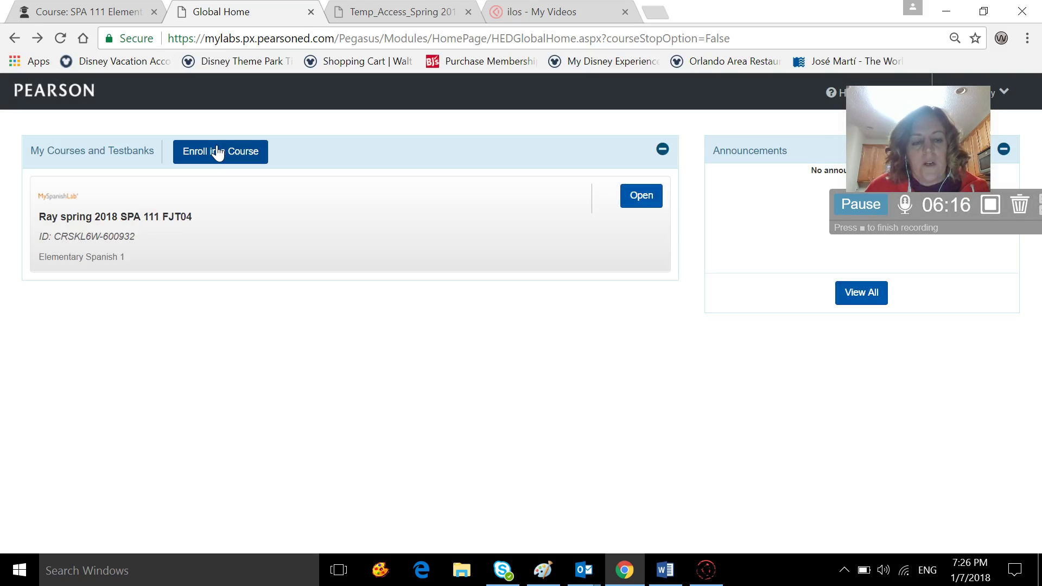